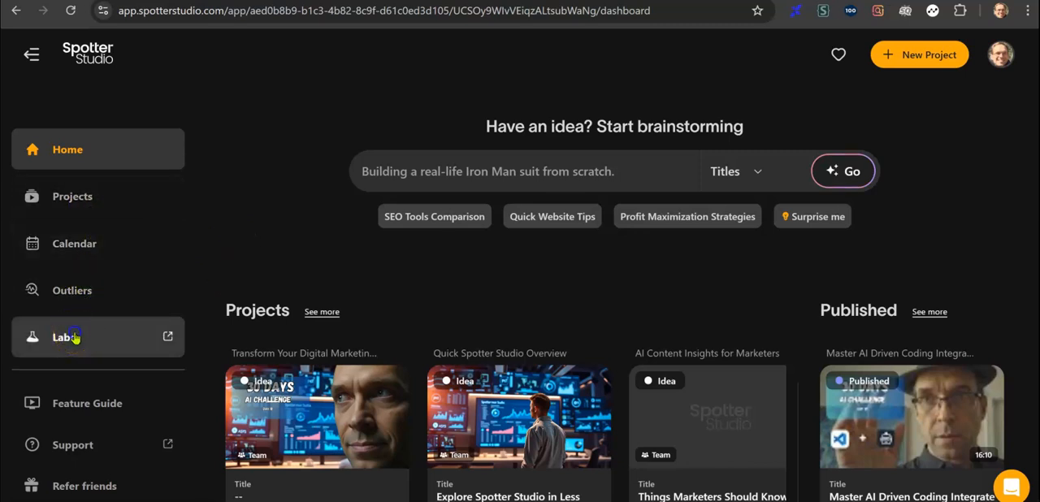
# Open Trend Spotter in Spotter Labs and set the source of the listed videos to All of YouTube.
pyautogui.click(73, 337)
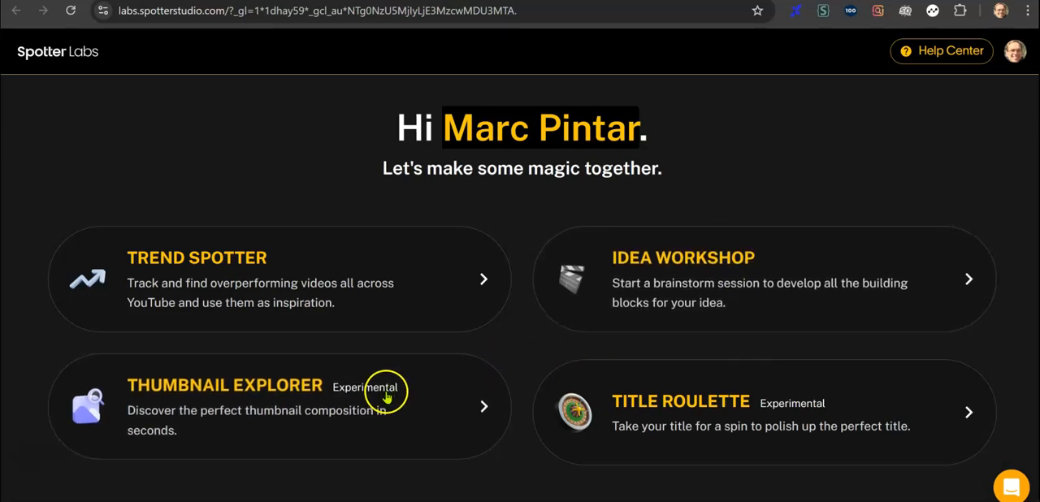
pyautogui.click(257, 264)
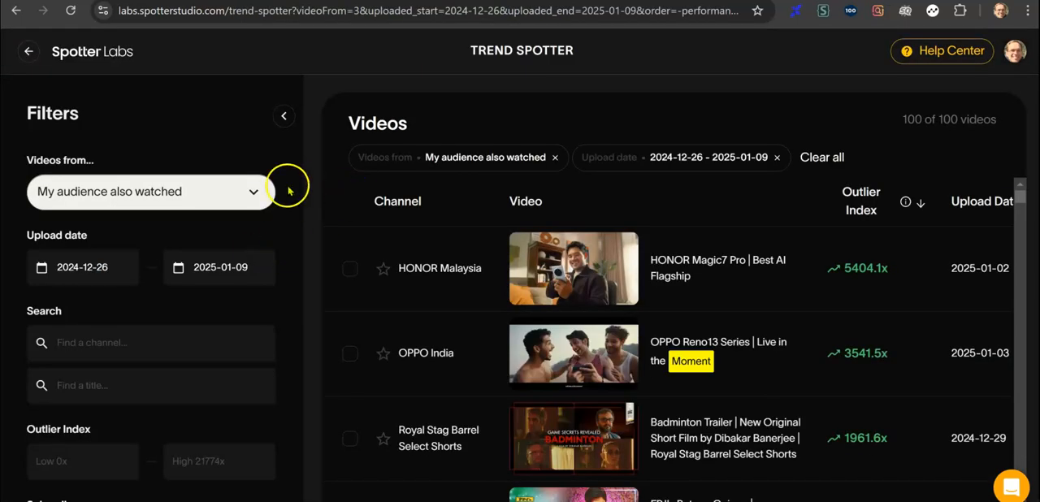
pyautogui.click(255, 195)
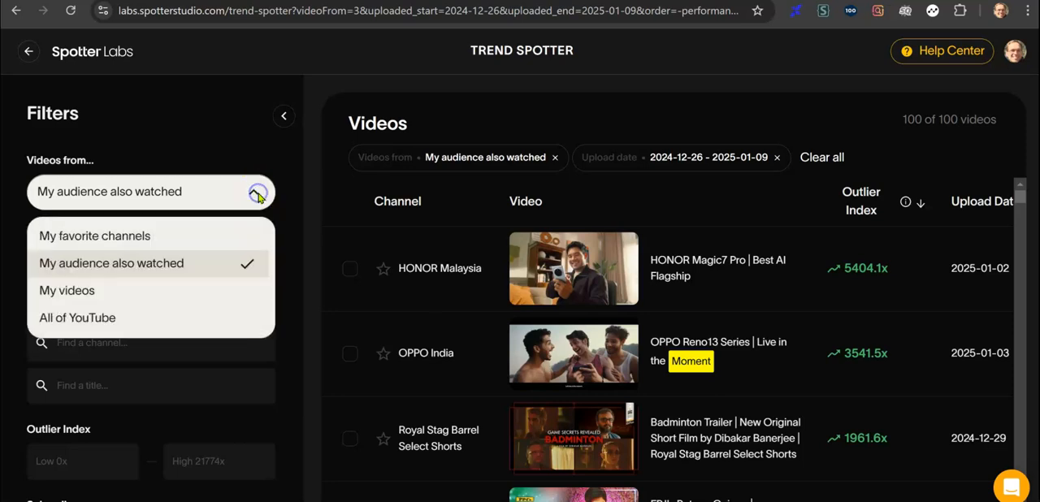
pyautogui.click(116, 318)
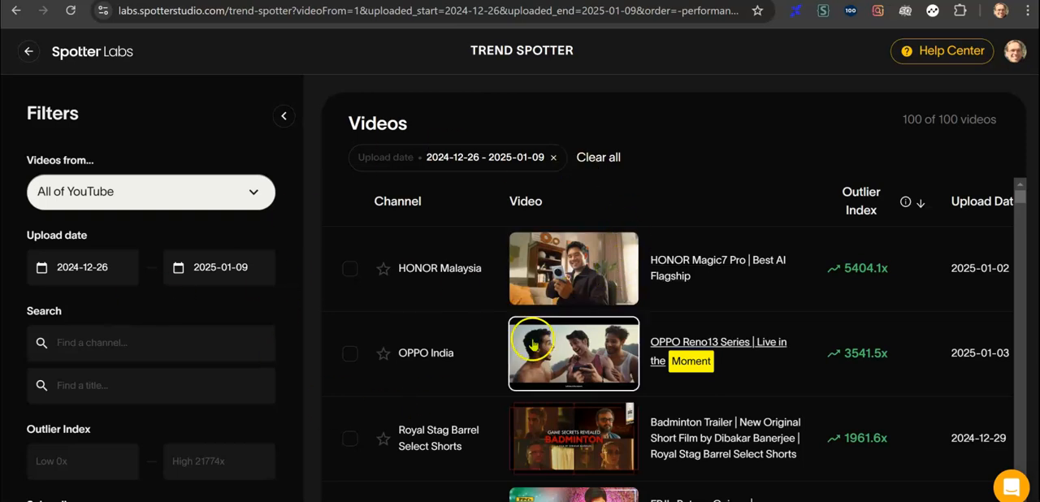
# Filter the listed videos by searching their titles for "deepseek".
pyautogui.click(223, 385)
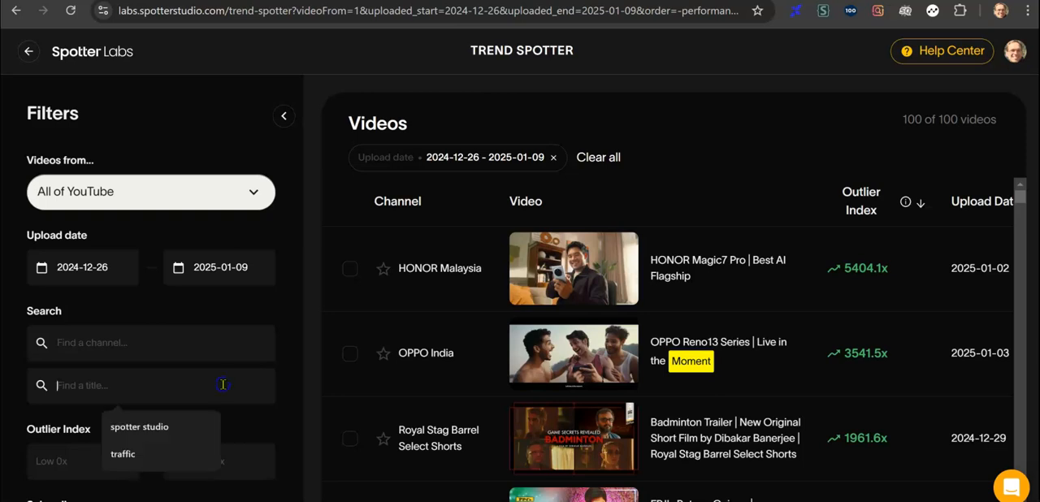
pyautogui.write('deepseek')
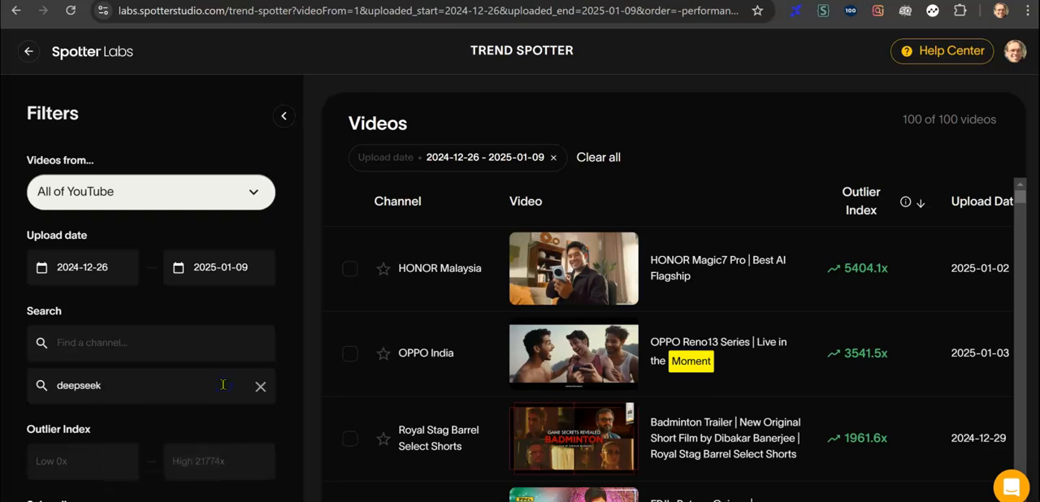
pyautogui.press('Return')
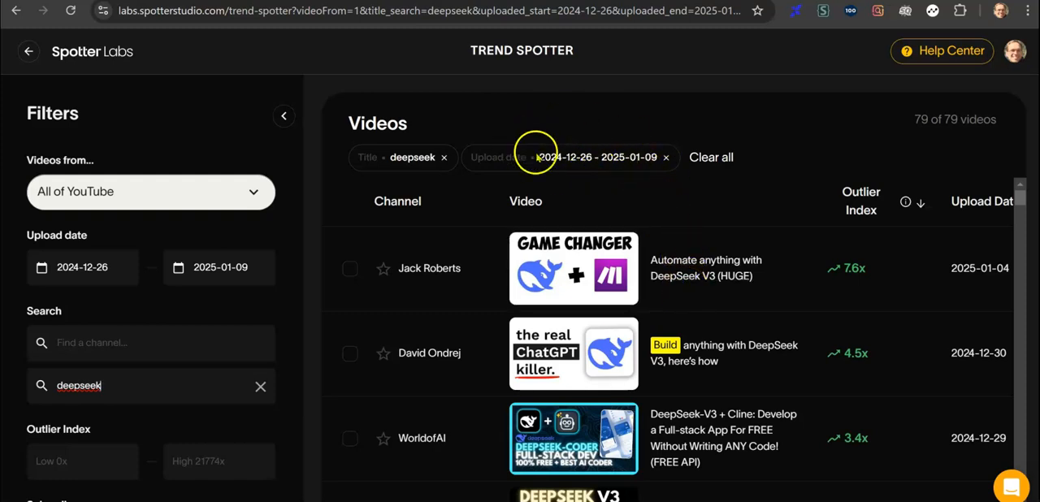
# Examine the titles, thumbnails and outlier index values of the DeepSeek videos, and return to the start of the list.
pyautogui.scroll(-1, 705, 340)
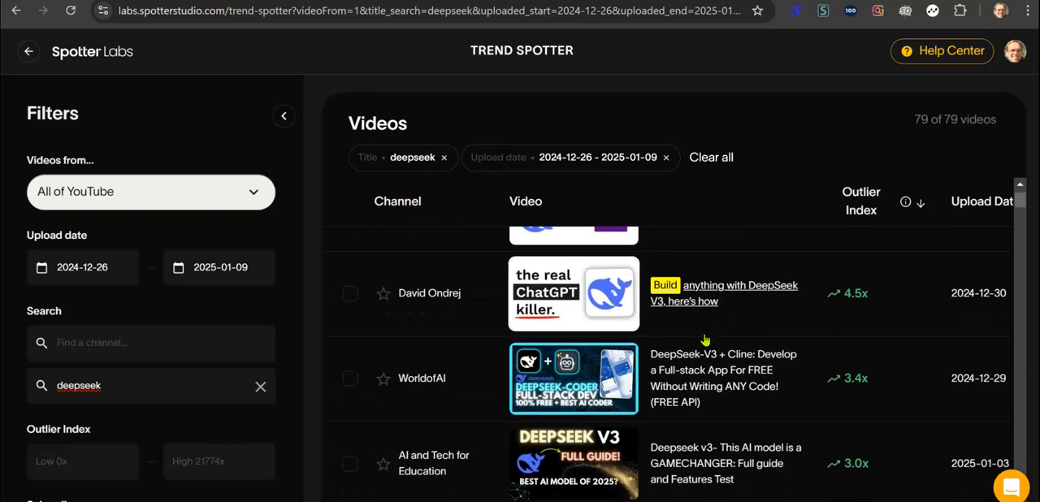
pyautogui.scroll(-2, 705, 339)
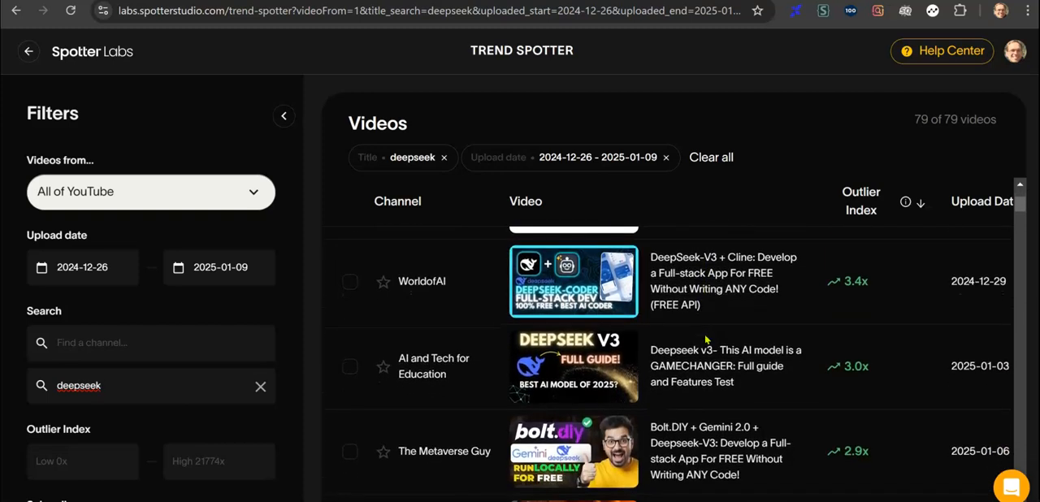
pyautogui.scroll(-3, 706, 340)
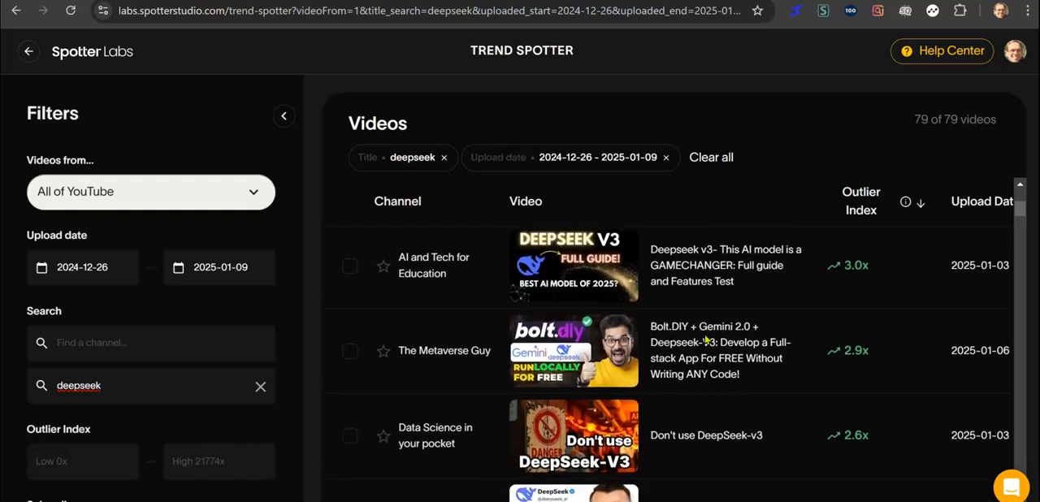
pyautogui.scroll(-2, 705, 340)
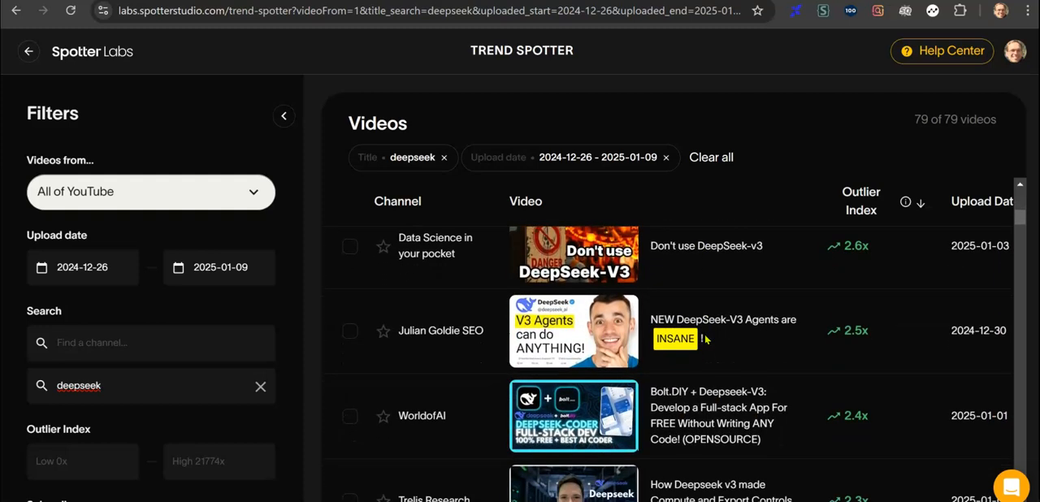
pyautogui.scroll(-2, 705, 339)
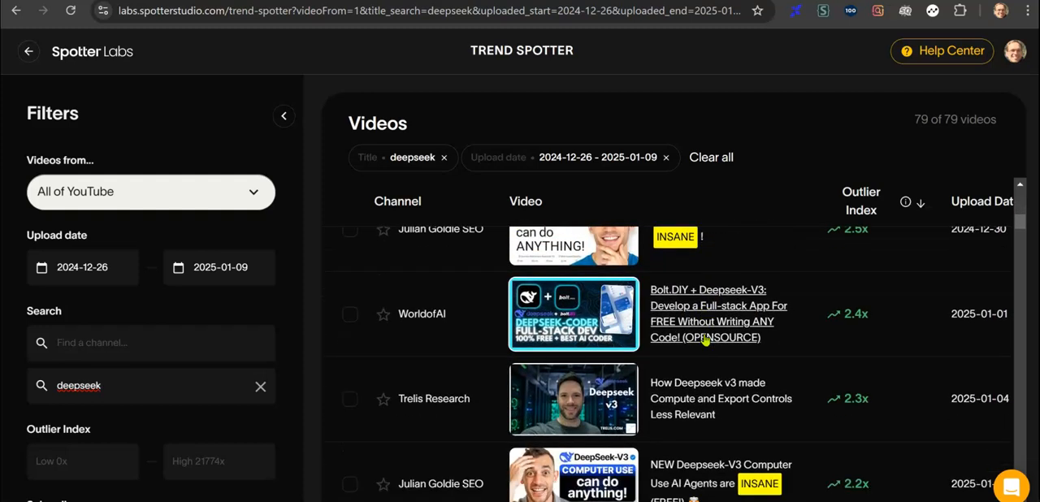
pyautogui.scroll(-4, 705, 341)
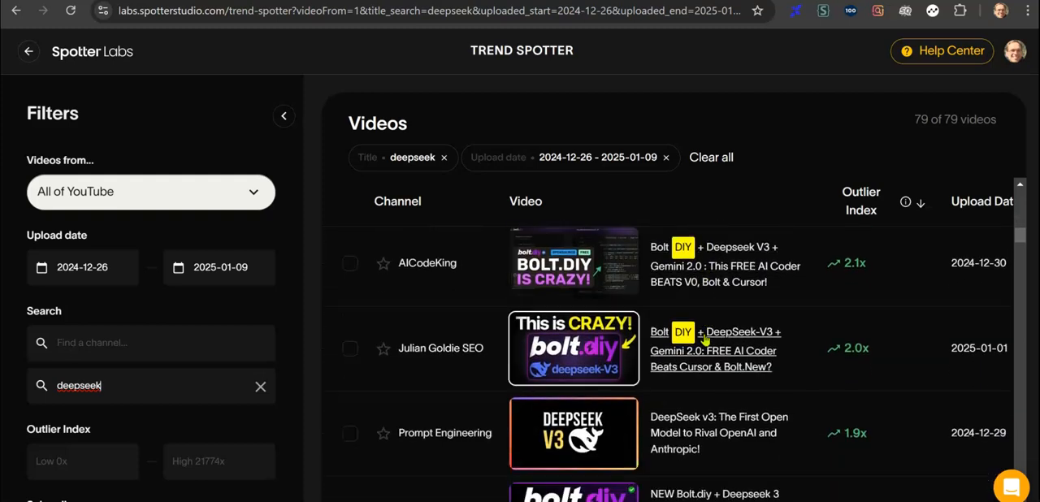
pyautogui.scroll(-5, 705, 341)
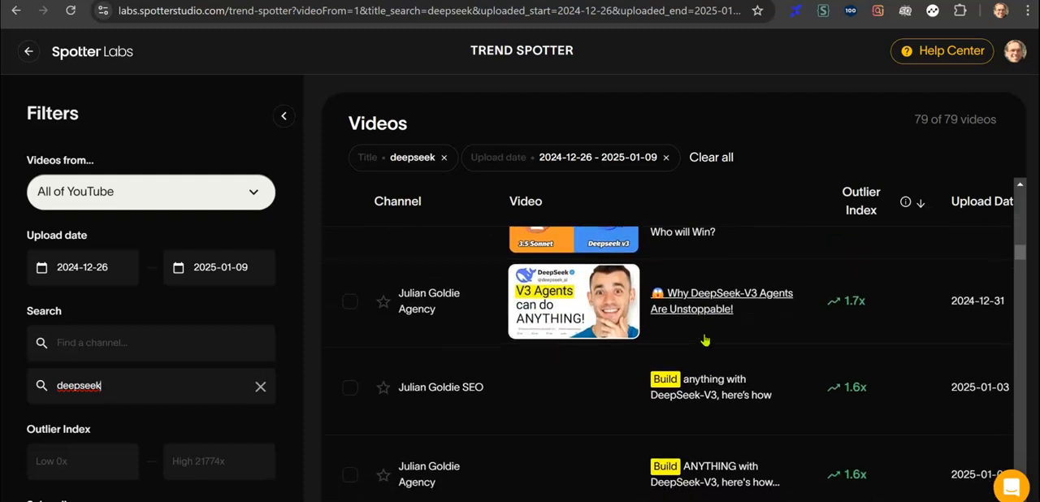
pyautogui.scroll(-2, 705, 340)
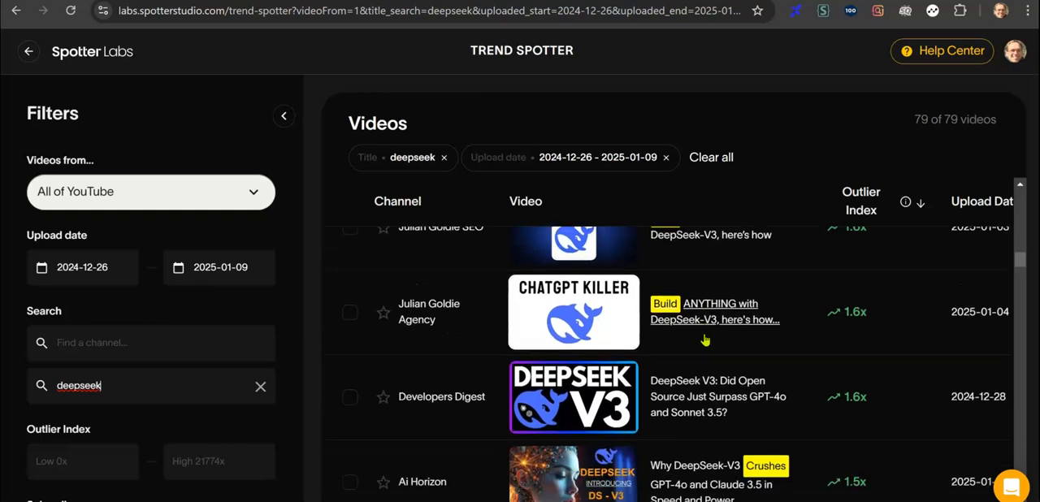
pyautogui.scroll(-1, 705, 339)
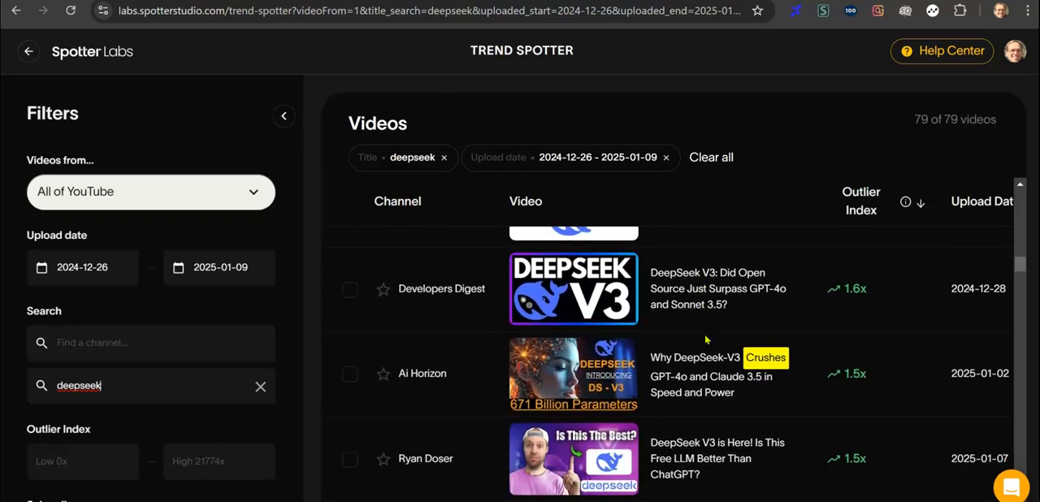
pyautogui.scroll(-2, 706, 340)
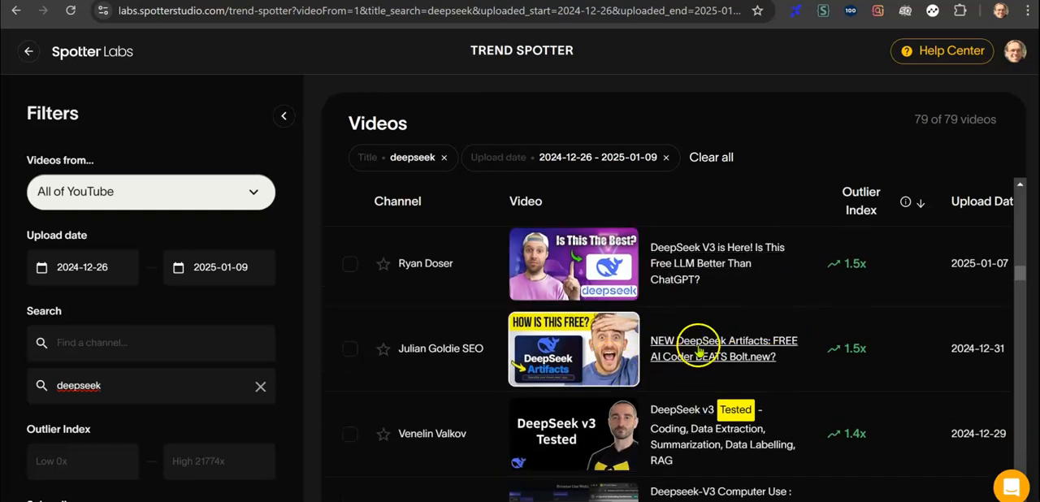
pyautogui.scroll(-4, 764, 379)
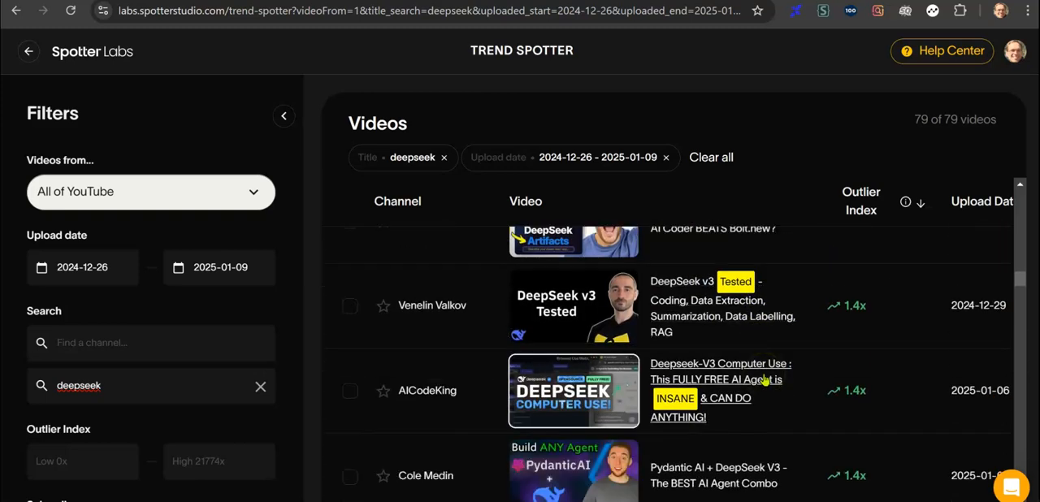
pyautogui.scroll(10, 764, 379)
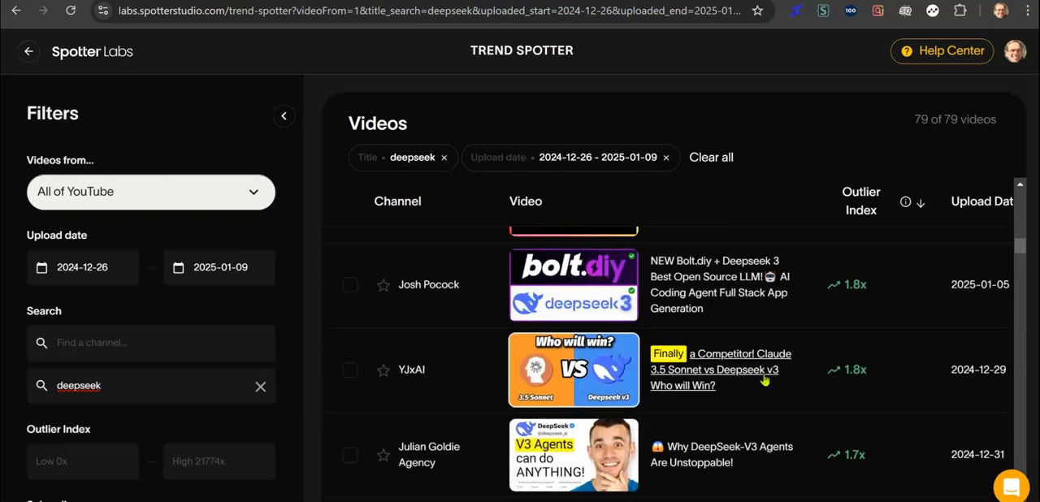
pyautogui.scroll(6, 764, 375)
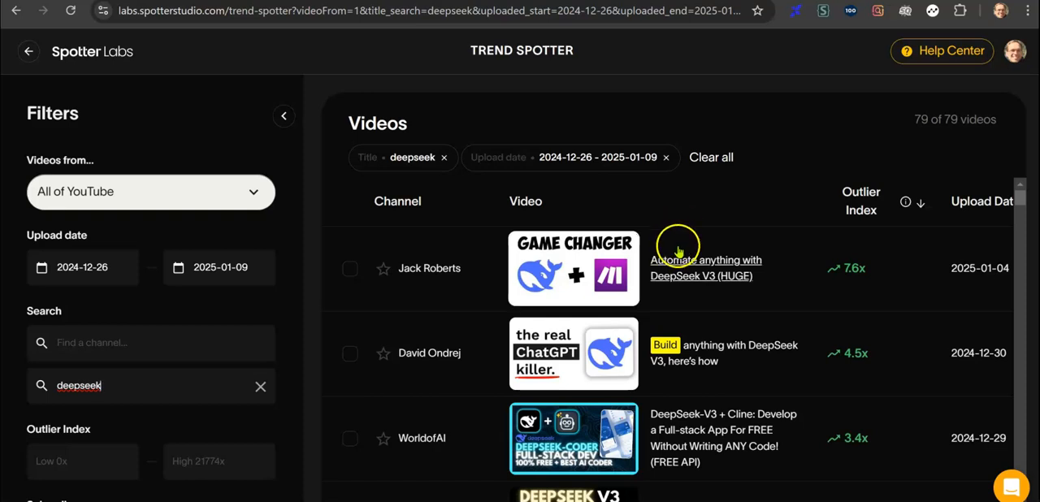
# Open the video "Automate anything with DeepSeek V3 (HUGE)", pause its playback and go to the creator's channel.
pyautogui.click(599, 259)
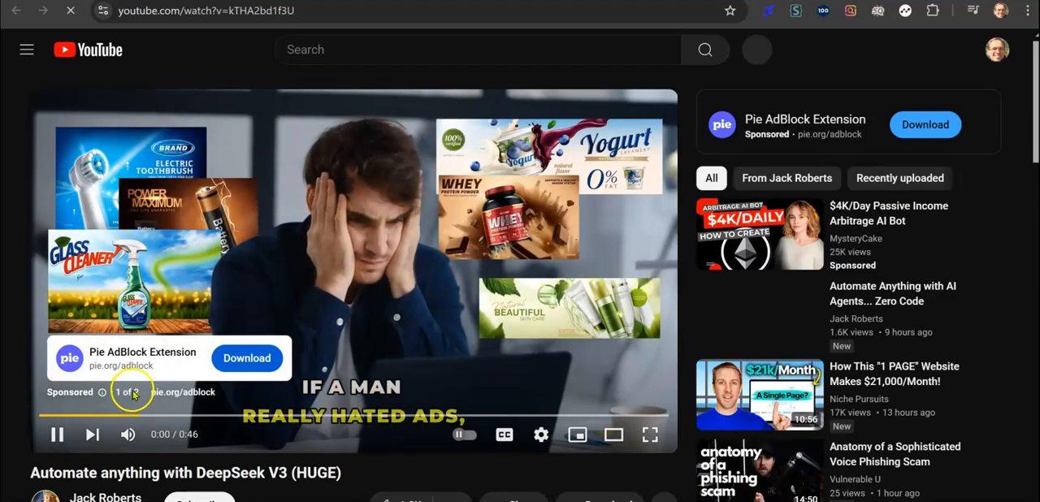
pyautogui.click(57, 434)
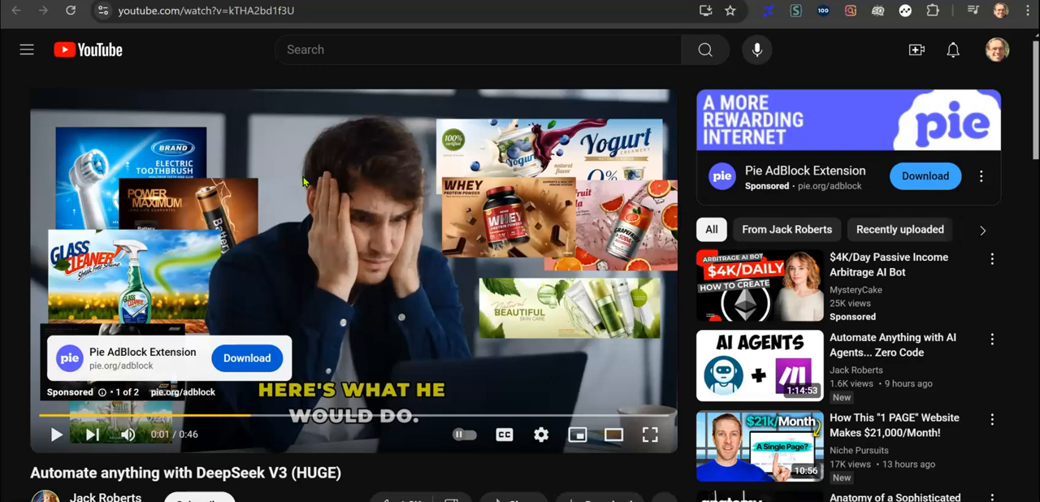
pyautogui.scroll(-1, 303, 181)
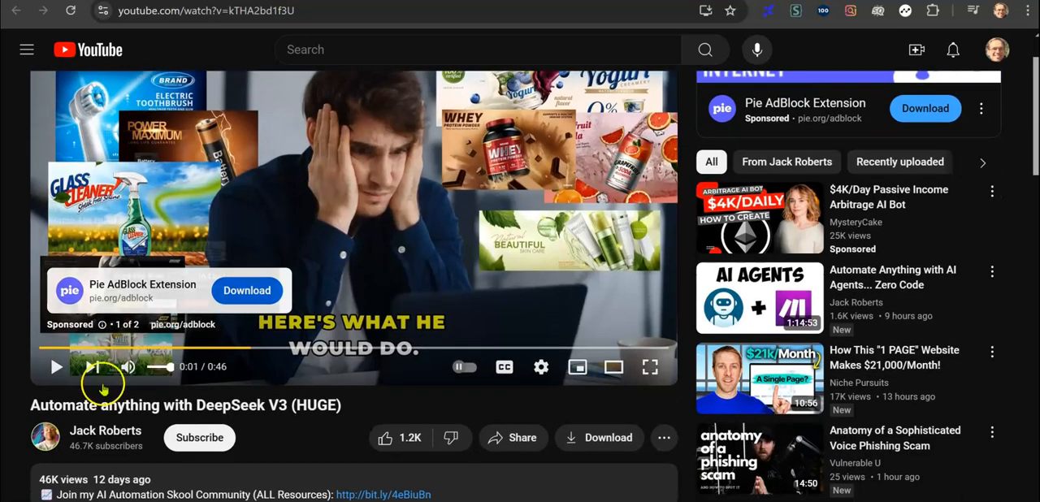
pyautogui.click(102, 430)
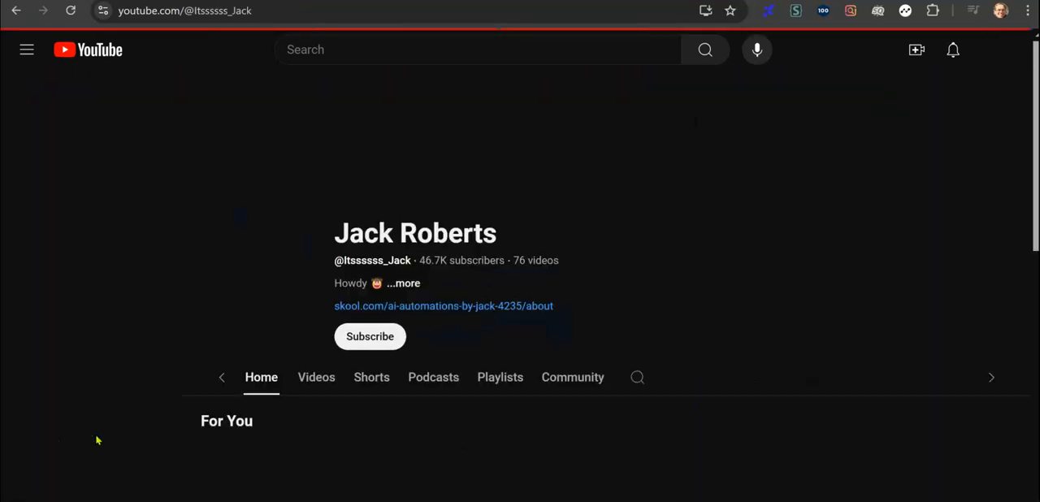
# Show the channel's list of uploaded videos and capture a screenshot of the "GAME CHANGER" DeepSeek thumbnail.
pyautogui.scroll(-2, 381, 314)
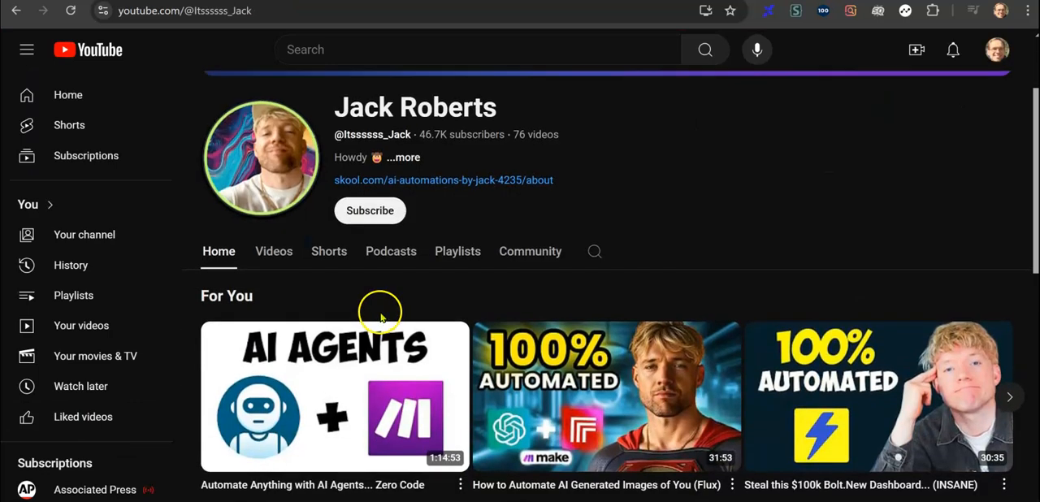
pyautogui.scroll(1, 381, 315)
pyautogui.click(274, 298)
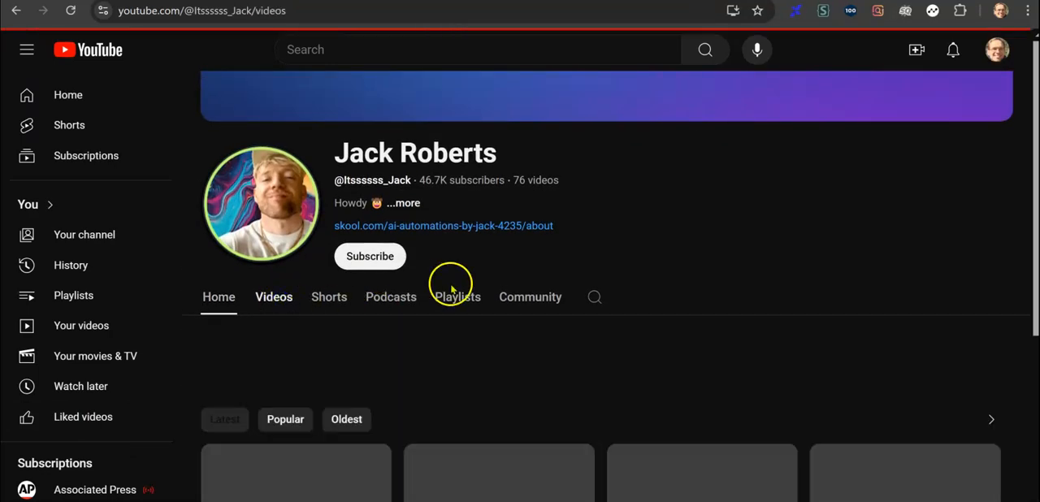
pyautogui.scroll(-3, 509, 311)
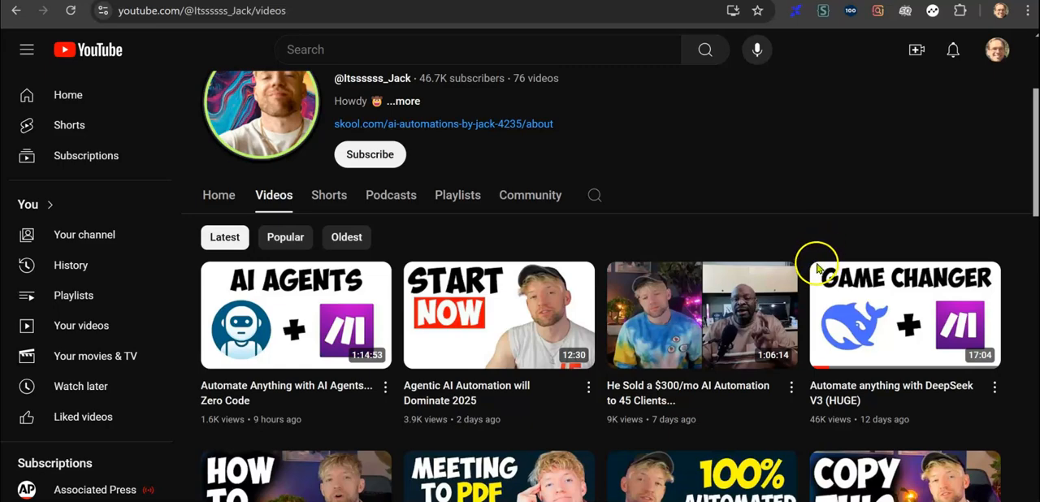
pyautogui.press('super+shift+s')
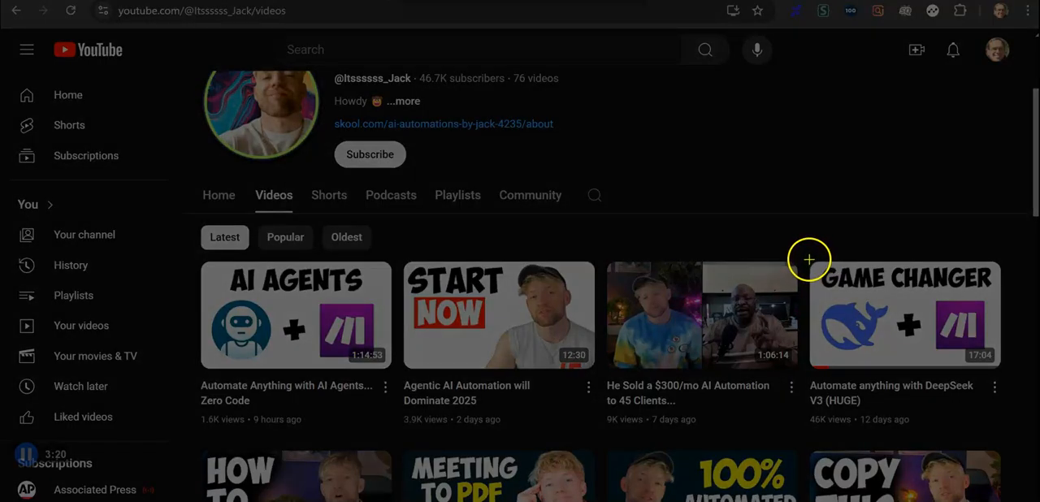
pyautogui.moveTo(809, 258); pyautogui.dragTo(1004, 372)
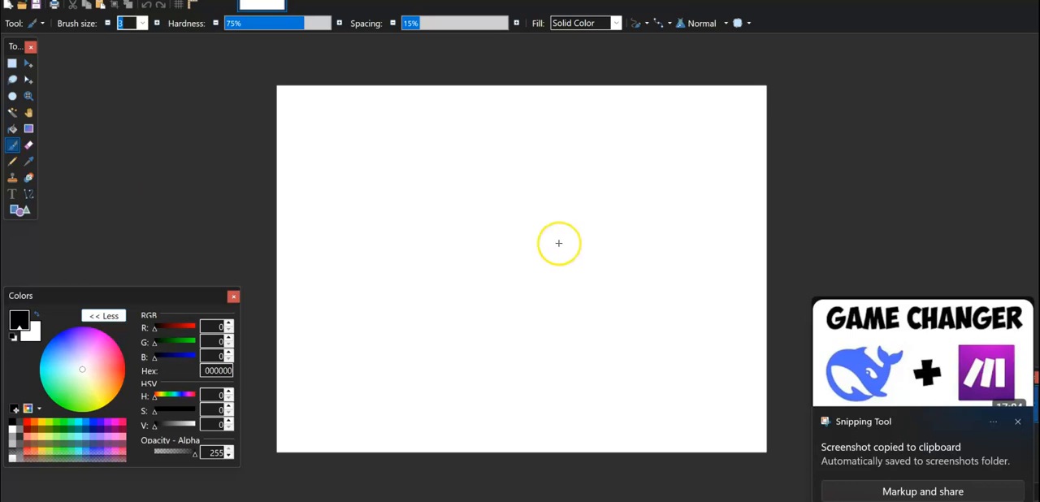
# Switch to Paint.NET, paste the captured thumbnail onto the blank canvas and crop the image to it.
pyautogui.hotkey('ctrl', 'v')
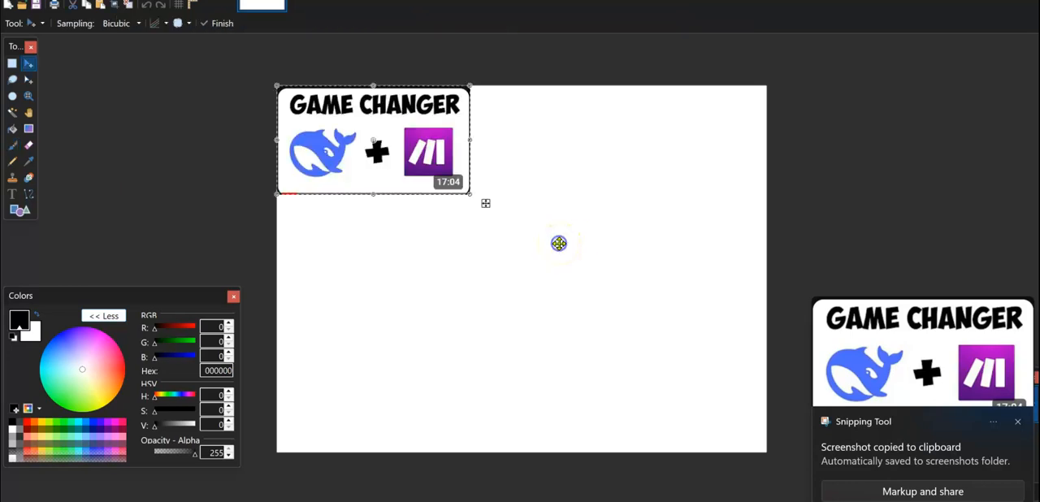
pyautogui.click(13, 64)
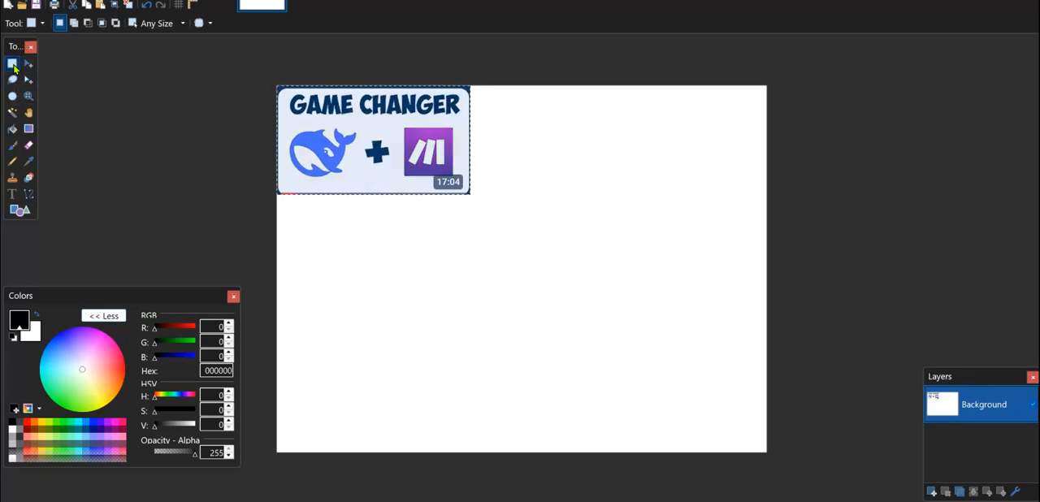
pyautogui.click(115, 6)
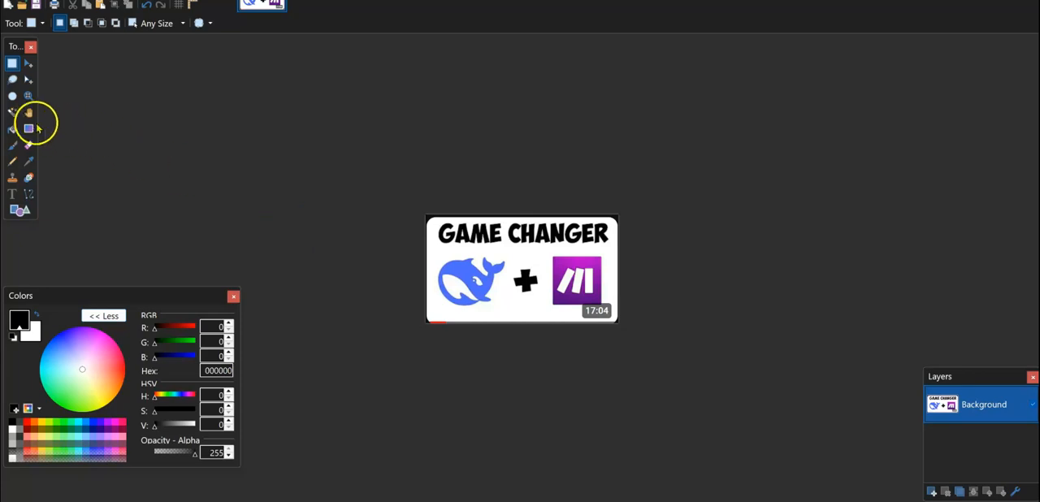
# Select the dark border around the thumbnail with the Magic Wand at 50% tolerance and delete it.
pyautogui.click(13, 112)
pyautogui.click(425, 219)
pyautogui.click(309, 439)
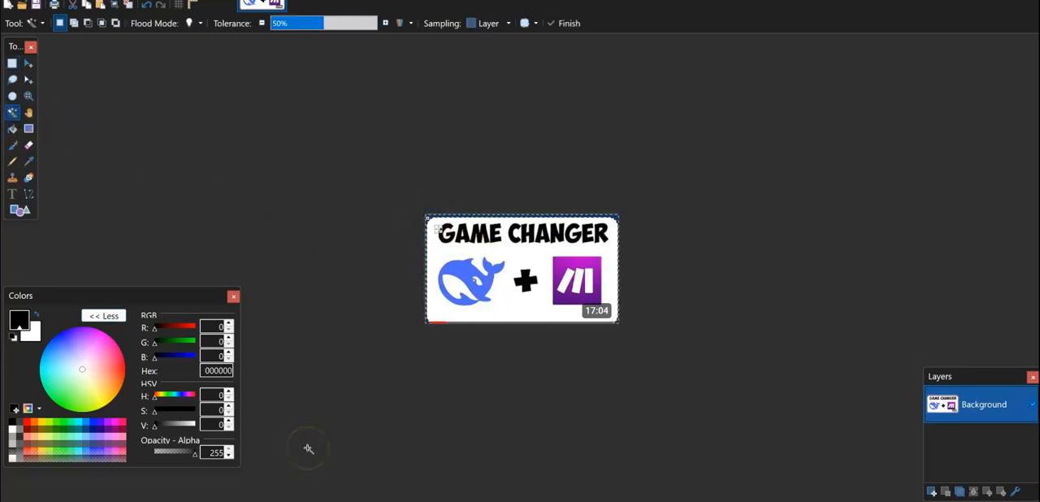
pyautogui.click(397, 462)
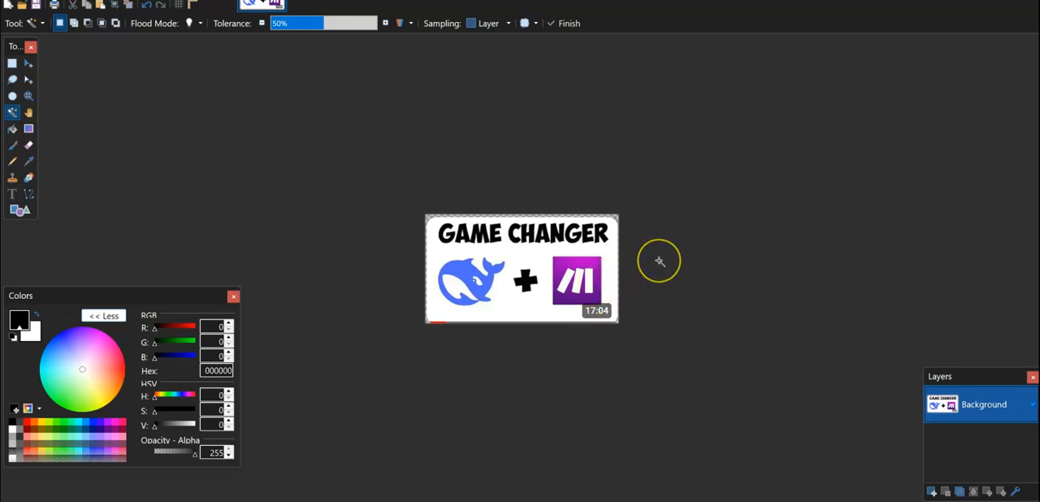
pyautogui.click(633, 258)
# Resize the thumbnail image to a width of 800 pixels, keeping the aspect ratio.
pyautogui.click(89, 0)
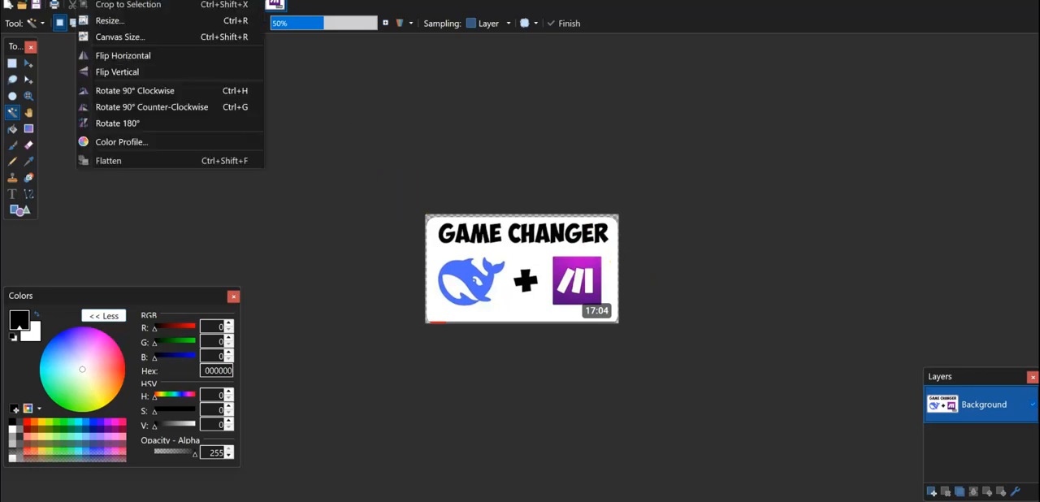
pyautogui.click(102, 21)
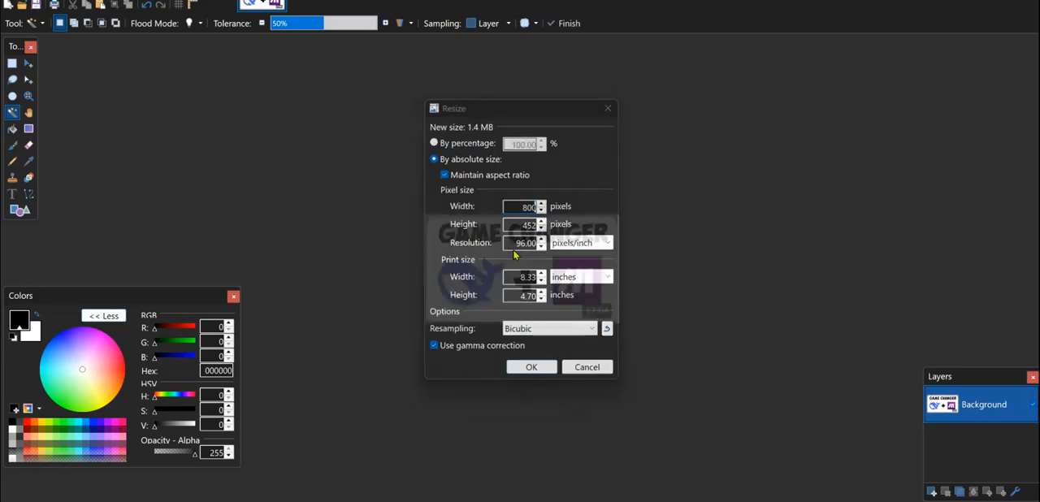
pyautogui.press('Return')
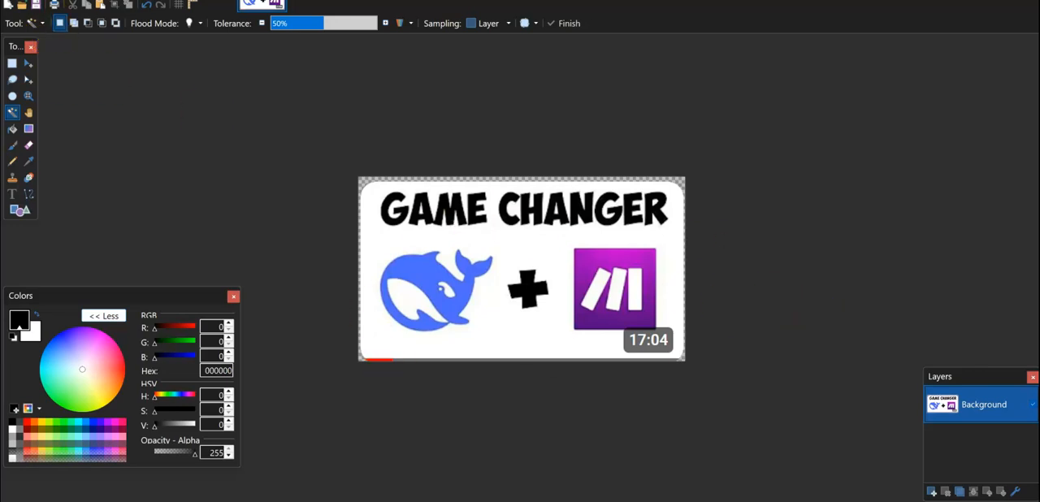
# Add a new layer above the background and enter the text "GAME CHANGER" over the thumbnail's heading.
pyautogui.click(12, 0)
pyautogui.click(210, 135)
pyautogui.click(933, 492)
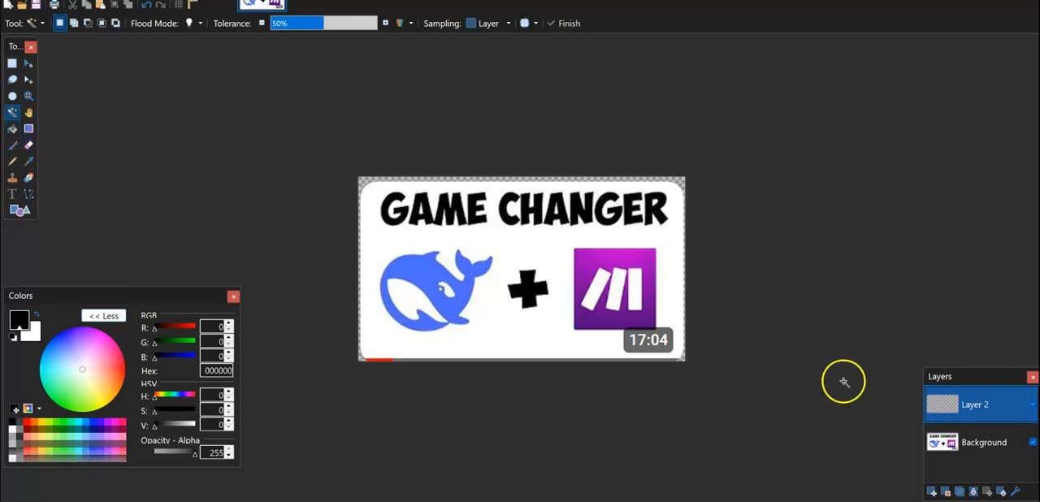
pyautogui.click(13, 194)
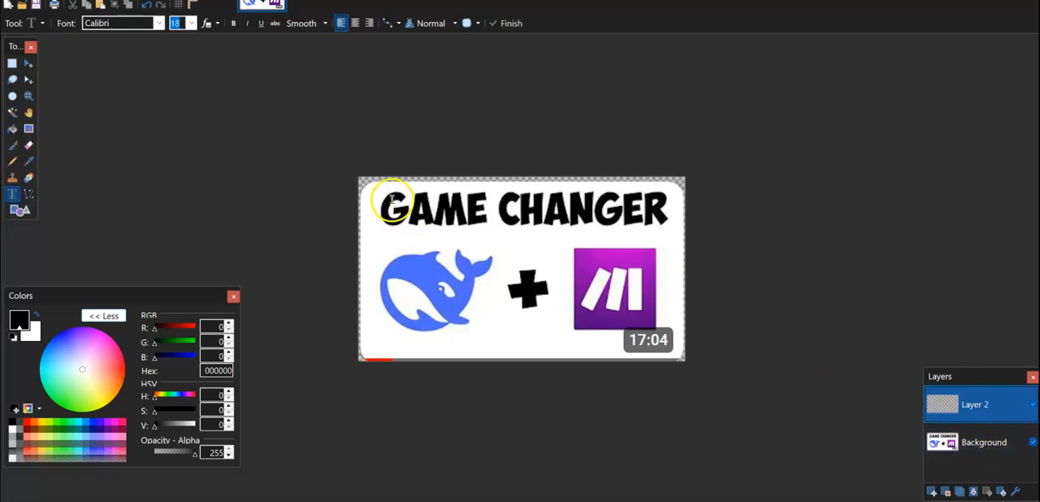
pyautogui.click(419, 205)
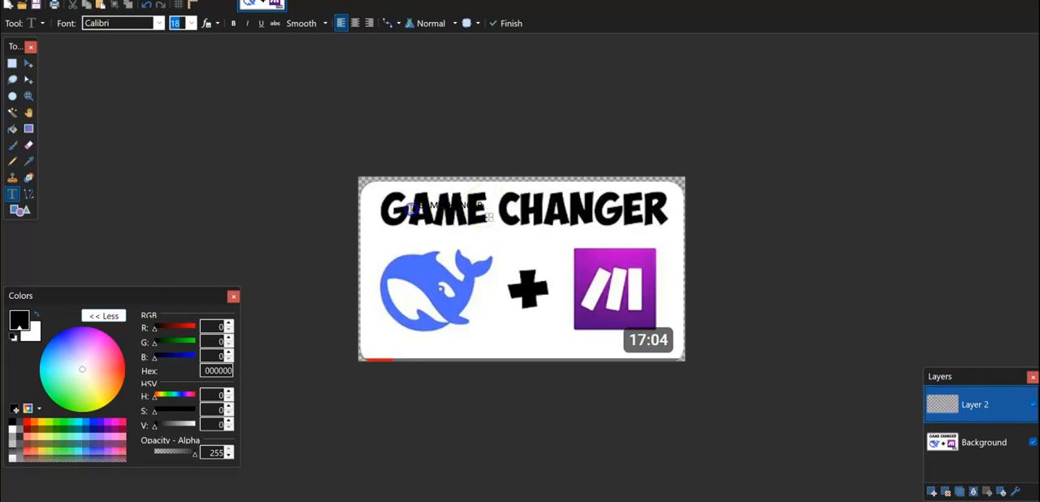
# Enlarge the new text, trying size 48 and settling on 72.
pyautogui.click(192, 23)
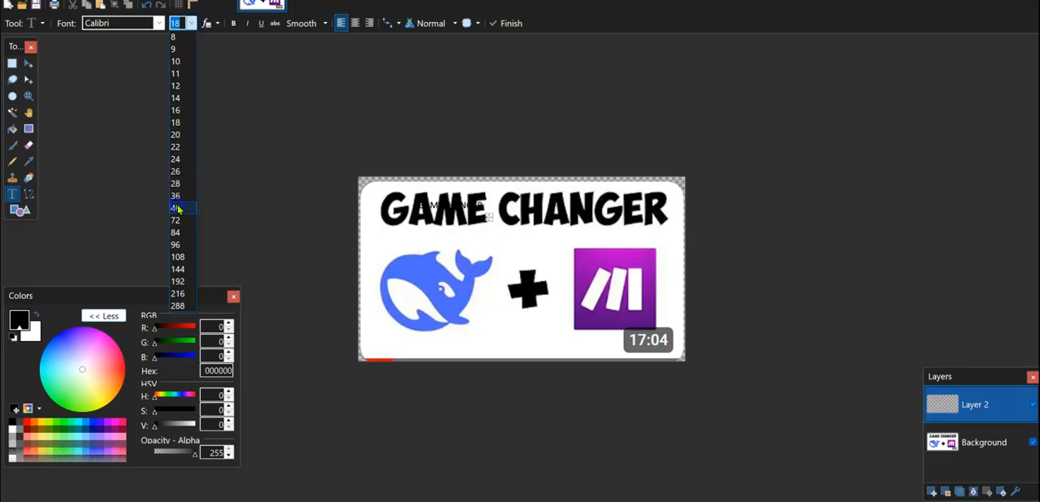
pyautogui.click(177, 208)
pyautogui.click(192, 23)
pyautogui.click(191, 23)
pyautogui.click(191, 24)
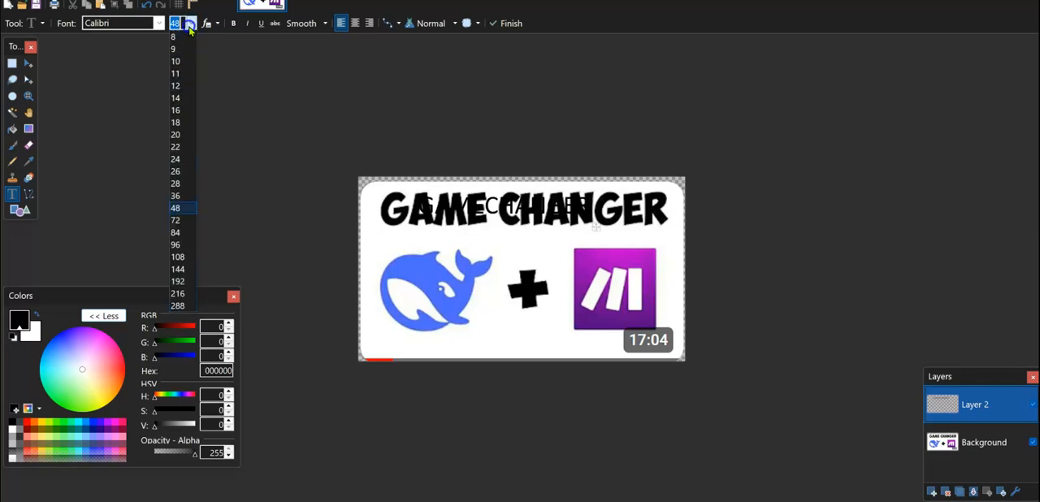
pyautogui.click(179, 220)
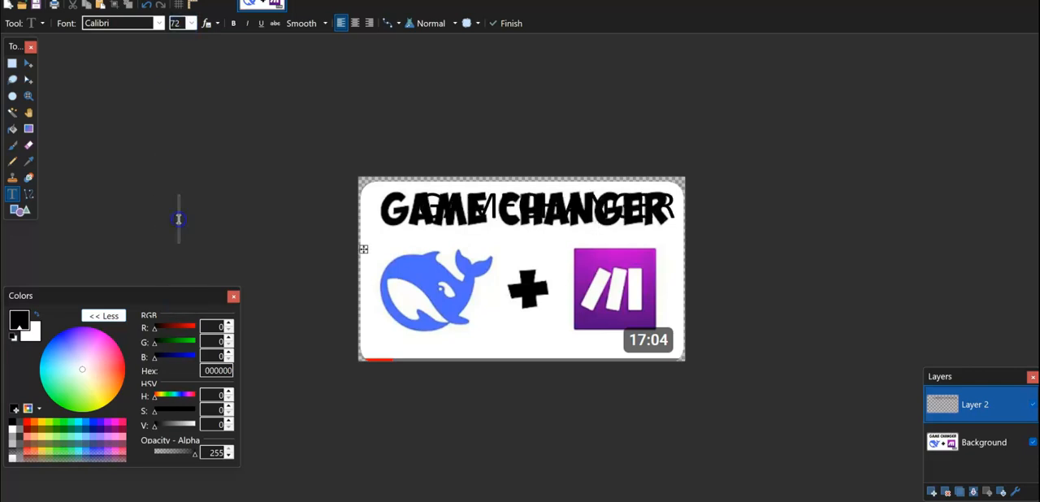
# Set the text font to Eras Bold ITC.
pyautogui.click(159, 24)
pyautogui.click(158, 25)
pyautogui.click(159, 24)
pyautogui.click(159, 24)
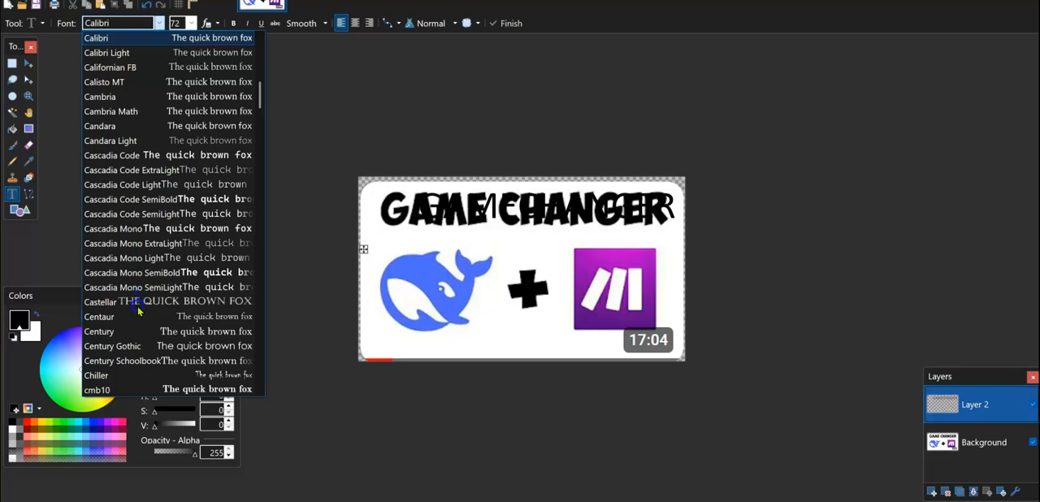
pyautogui.scroll(-3, 145, 330)
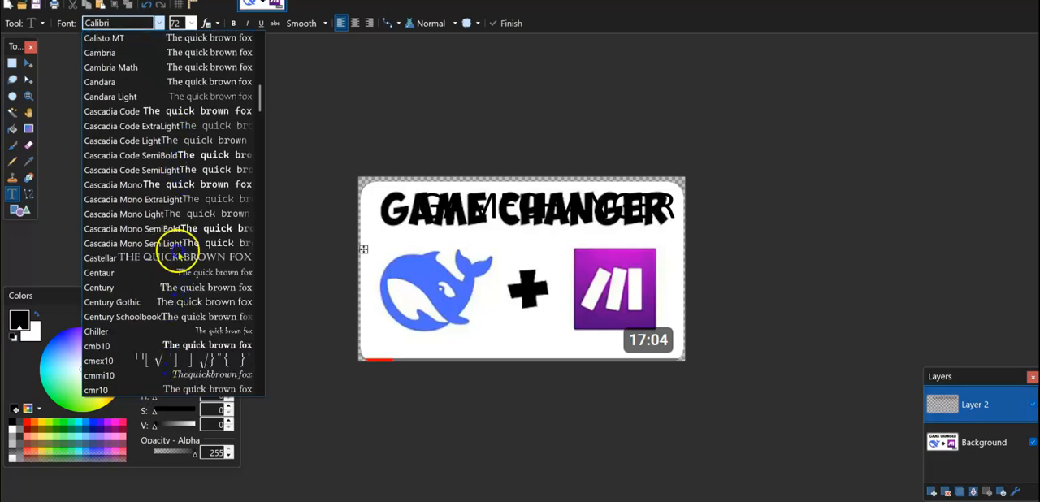
pyautogui.scroll(-15, 179, 195)
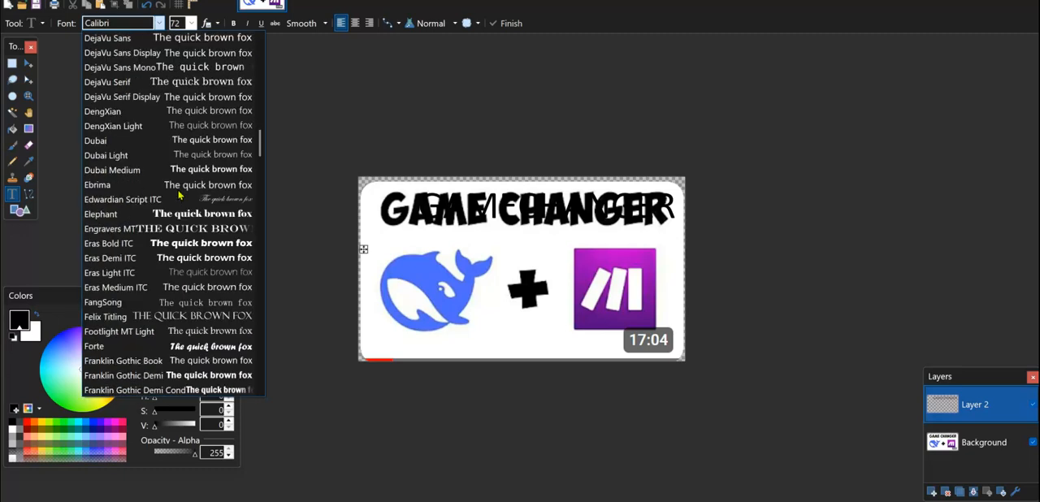
pyautogui.click(174, 243)
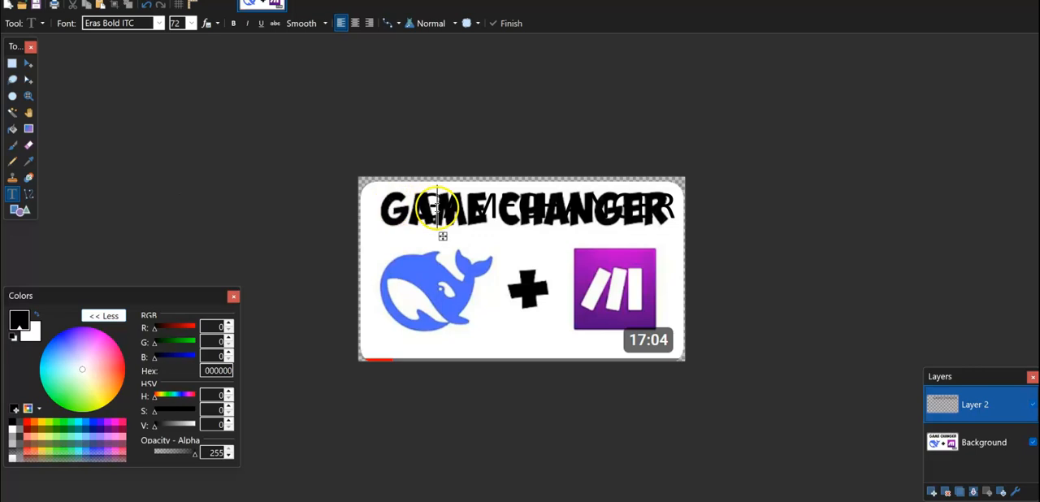
# Undo the first text, enter "GAME CHANGER" again on the new layer and shift it left across the heading.
pyautogui.click(591, 197)
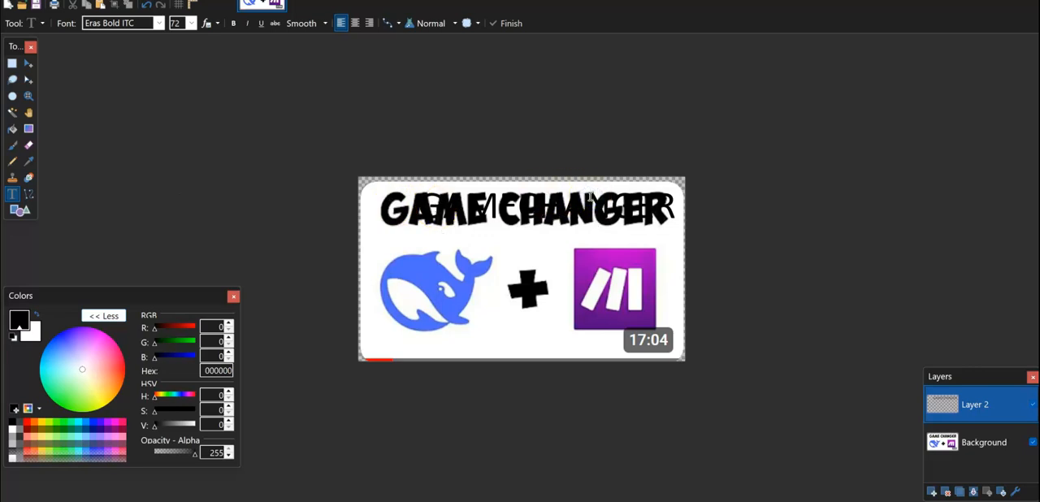
pyautogui.hotkey('ctrl', 'z')
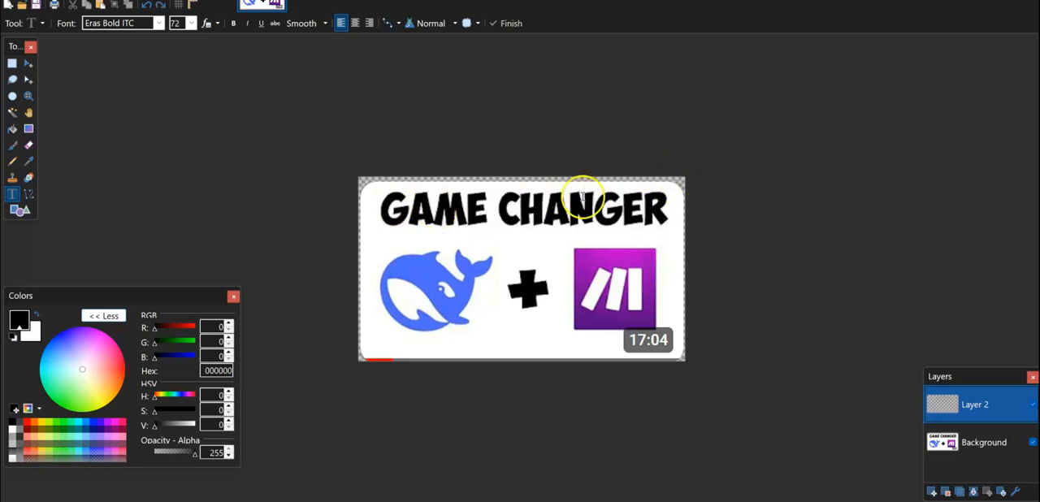
pyautogui.click(421, 210)
pyautogui.write('GAME')
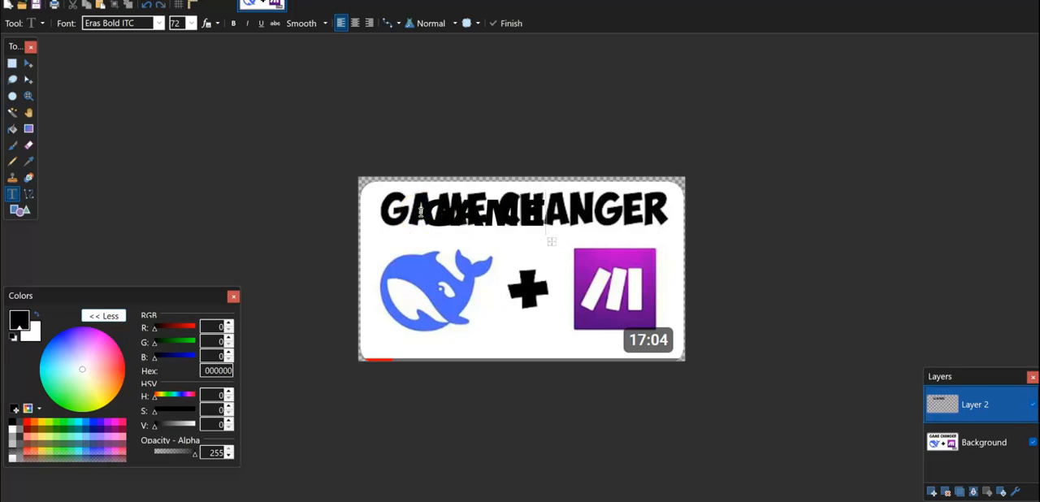
pyautogui.write(' CHANGER')
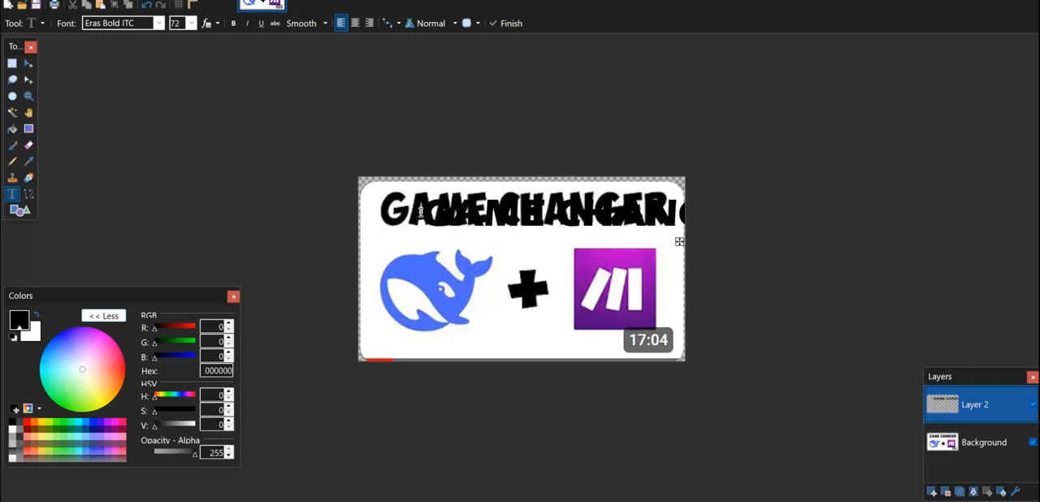
pyautogui.moveTo(680, 242); pyautogui.dragTo(608, 241)
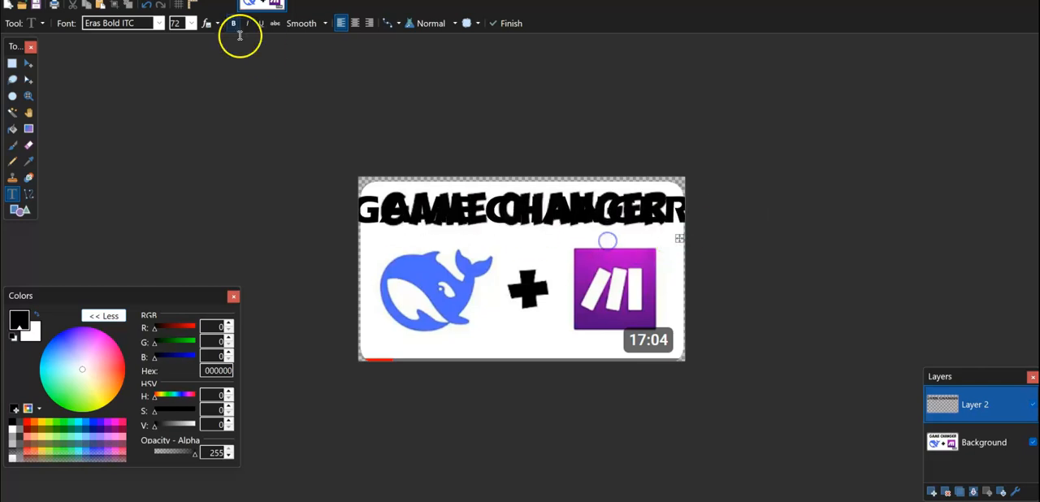
# Reduce the "GAME CHANGER" text to size 48 and move it right over the original heading.
pyautogui.click(191, 23)
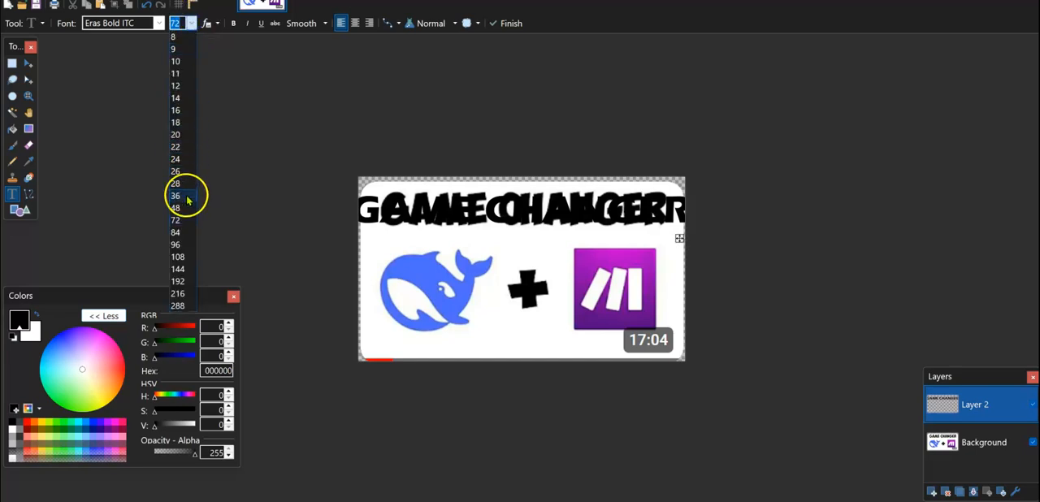
pyautogui.click(186, 207)
pyautogui.moveTo(584, 231); pyautogui.dragTo(655, 235)
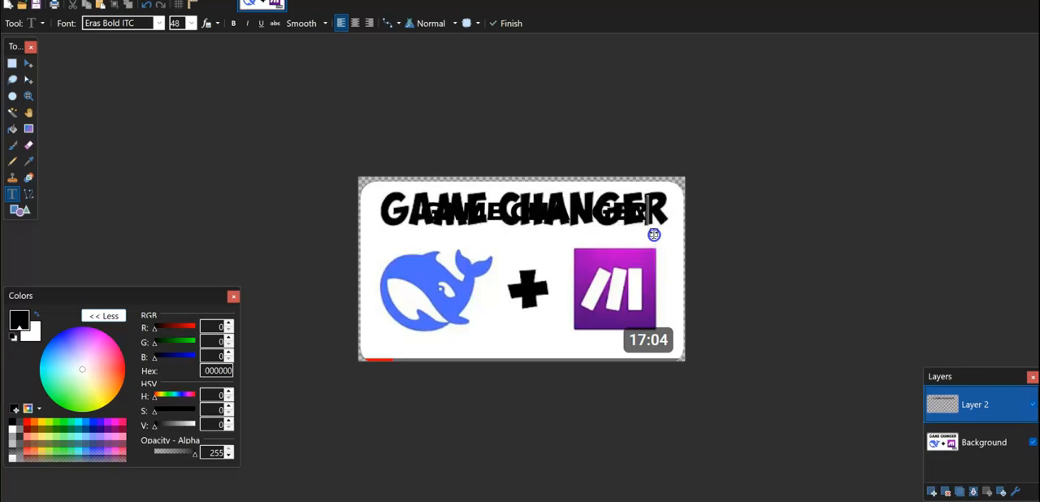
# Hide the Background layer to leave only the new text showing.
pyautogui.click(1033, 443)
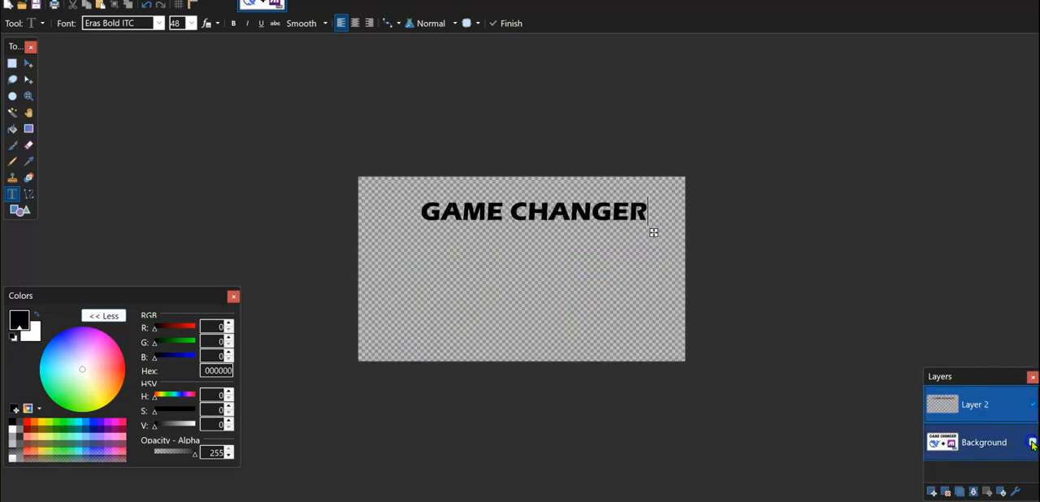
pyautogui.click(1033, 443)
pyautogui.click(1033, 443)
# Try the Goudy Stout font on the "GAME CHANGER" text and shift the text left.
pyautogui.click(580, 212)
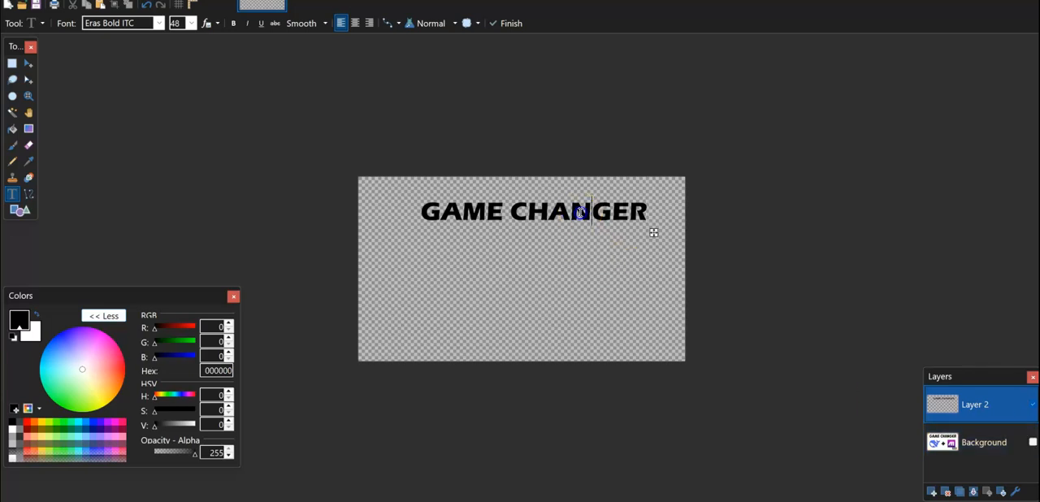
pyautogui.click(158, 23)
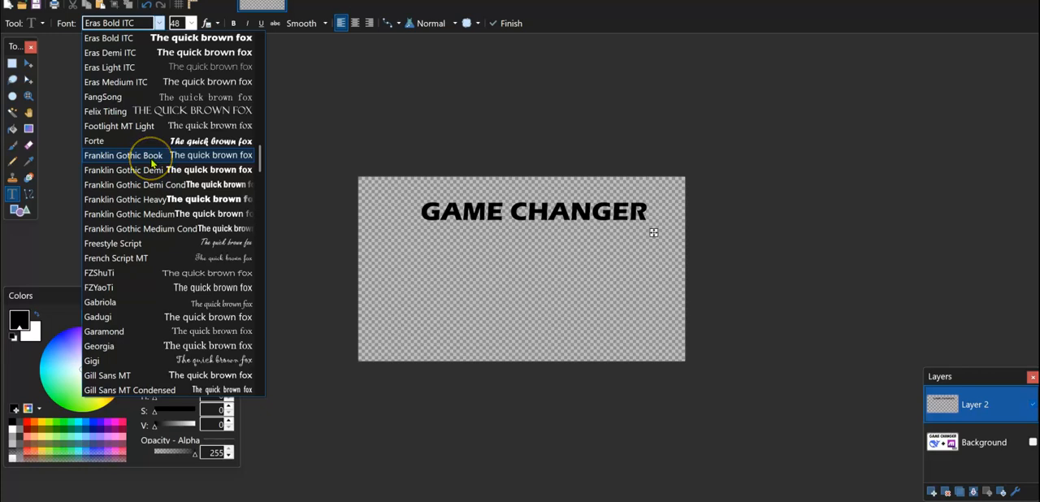
pyautogui.scroll(-7, 151, 163)
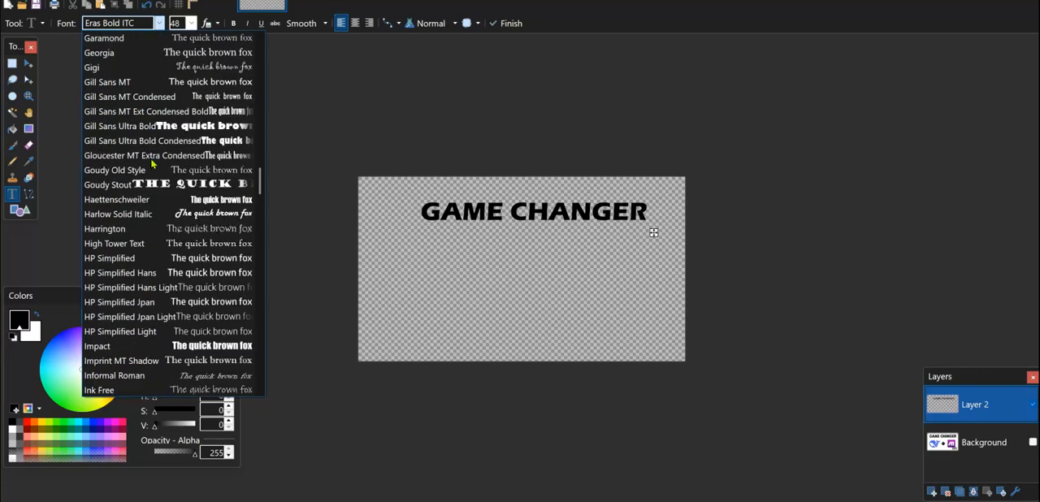
pyautogui.click(148, 183)
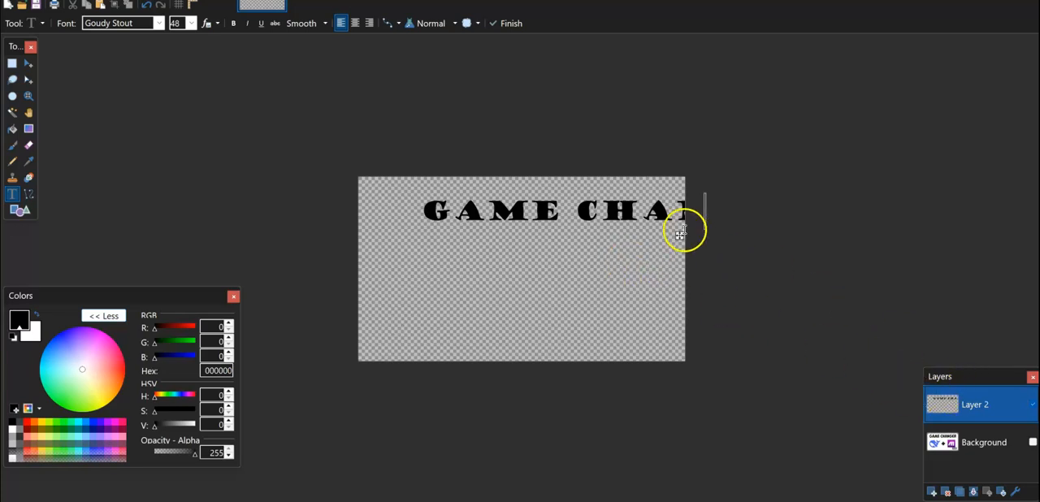
pyautogui.moveTo(680, 235); pyautogui.dragTo(609, 235)
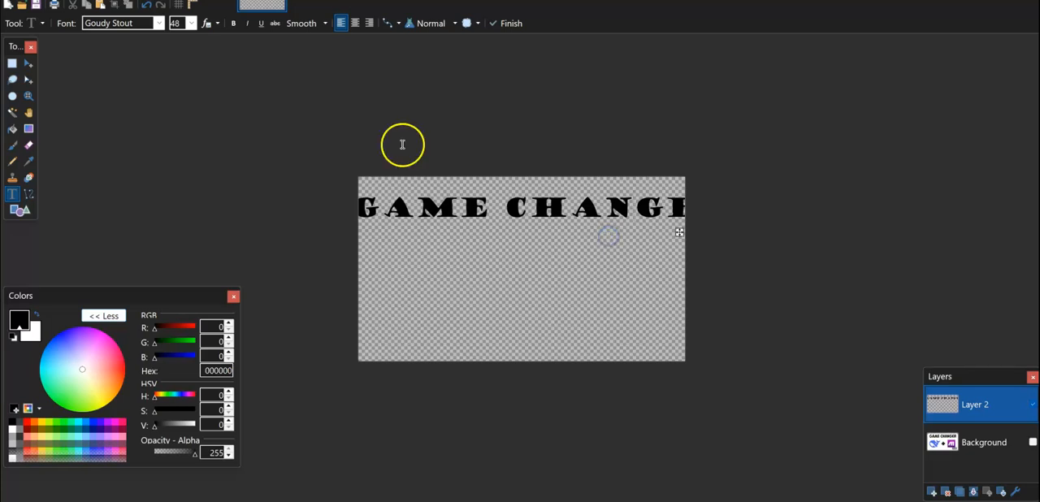
# Change the text font to Impact and move the text back to the middle of the canvas's upper part.
pyautogui.click(157, 23)
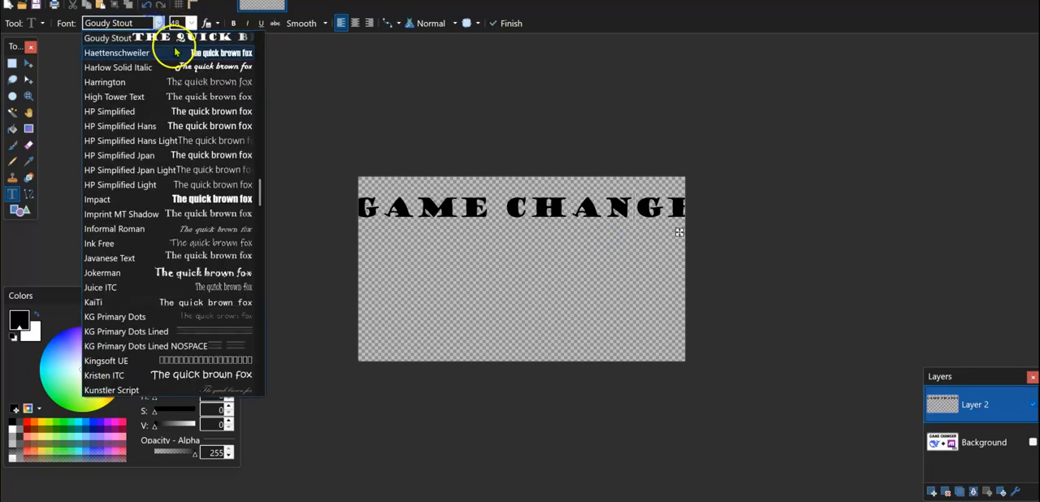
pyautogui.click(178, 198)
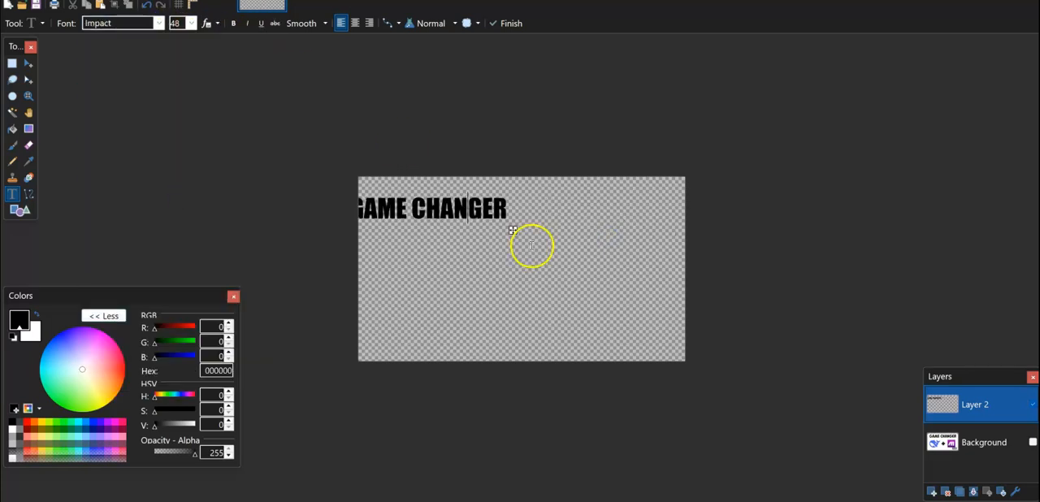
pyautogui.moveTo(512, 232); pyautogui.dragTo(604, 233)
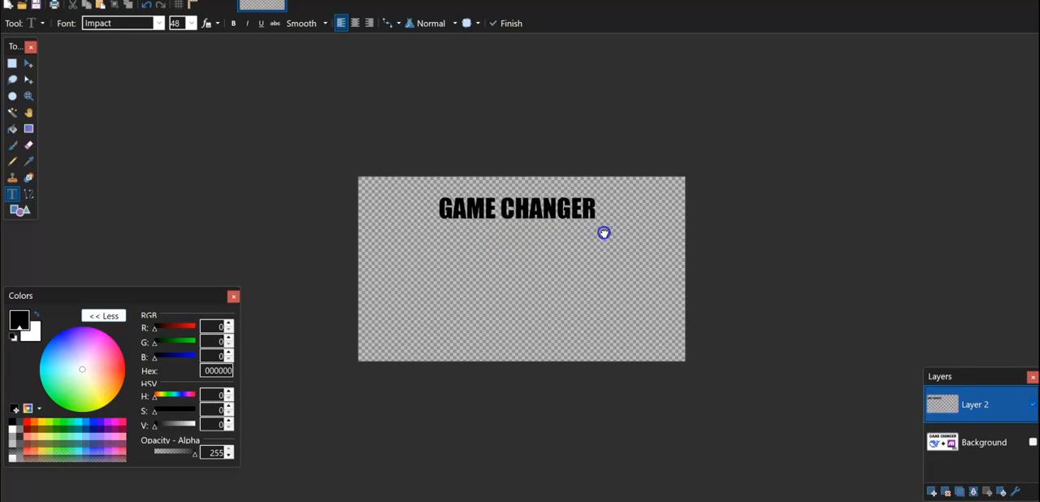
# Set the "GAME CHANGER" text size to 72 and recentre it near the top of the canvas.
pyautogui.click(193, 22)
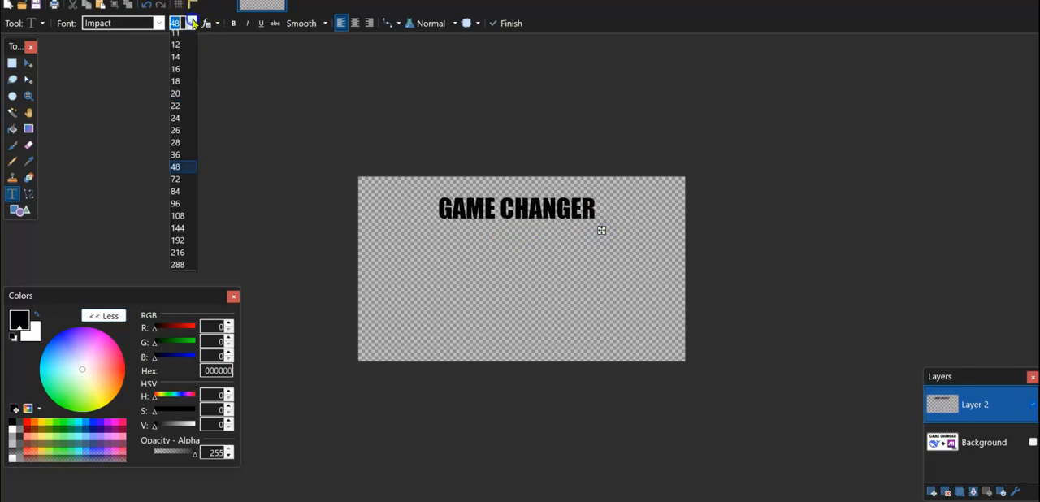
pyautogui.click(180, 222)
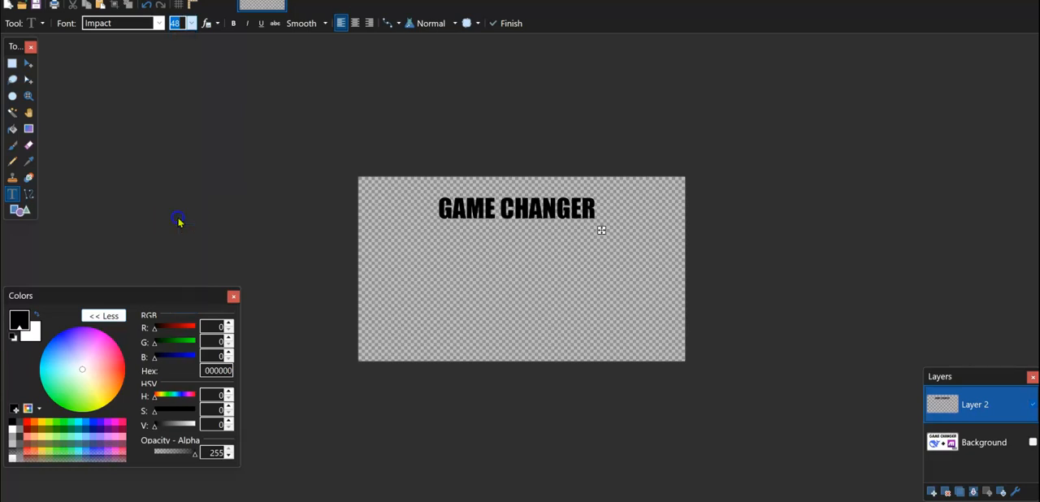
pyautogui.moveTo(680, 239); pyautogui.dragTo(637, 241)
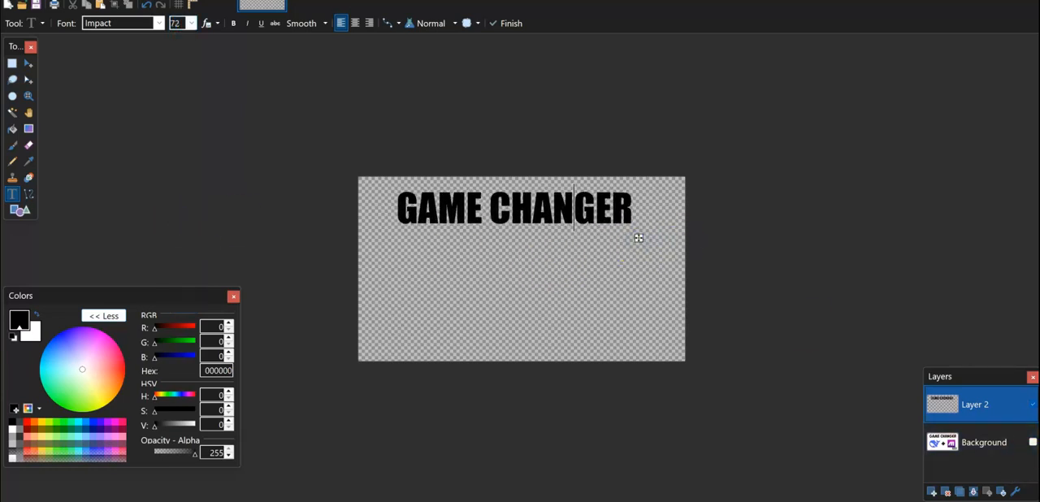
# Show the Background layer again beneath the new text.
pyautogui.click(1032, 442)
pyautogui.click(1033, 442)
pyautogui.click(1032, 442)
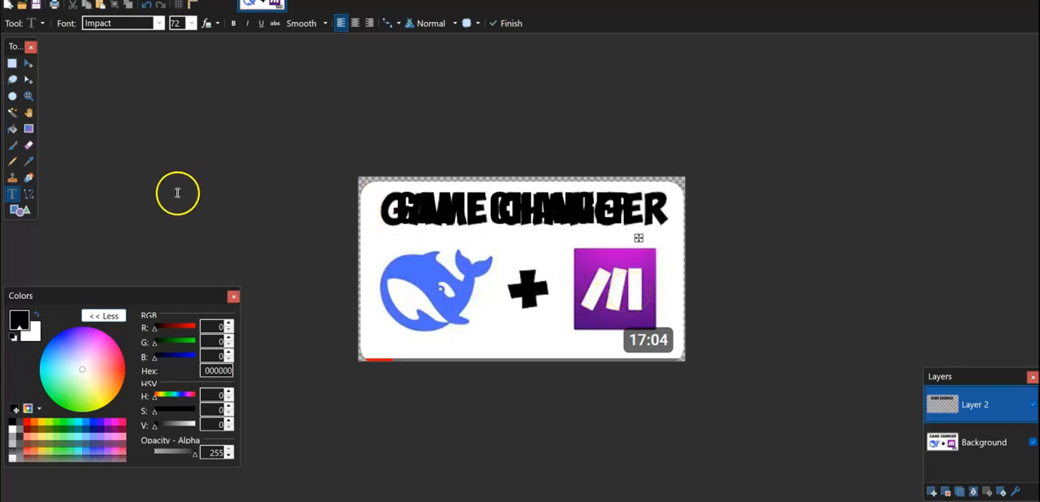
# Draw a small Multiply shape over the lower part of the original plus sign on Layer 2.
pyautogui.click(20, 210)
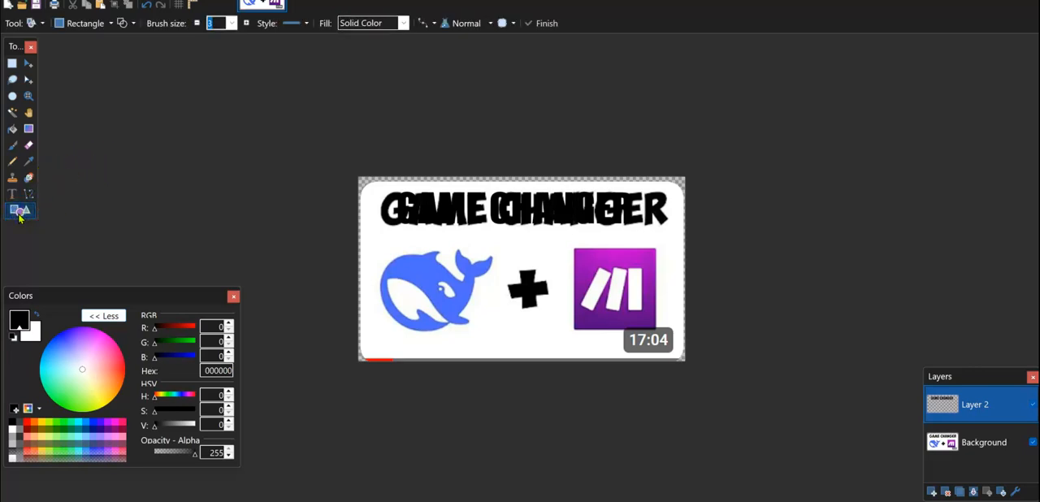
pyautogui.click(110, 25)
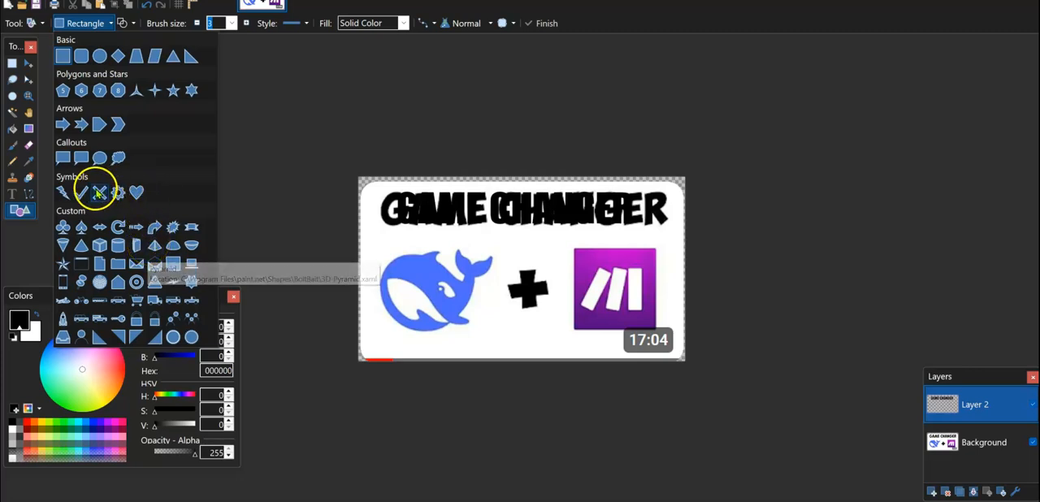
pyautogui.click(98, 192)
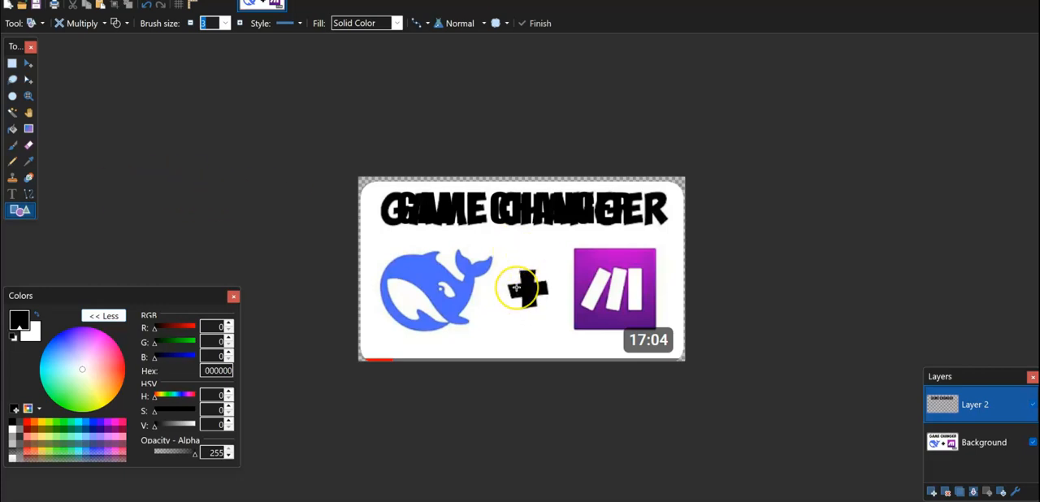
pyautogui.moveTo(550, 305); pyautogui.dragTo(565, 338)
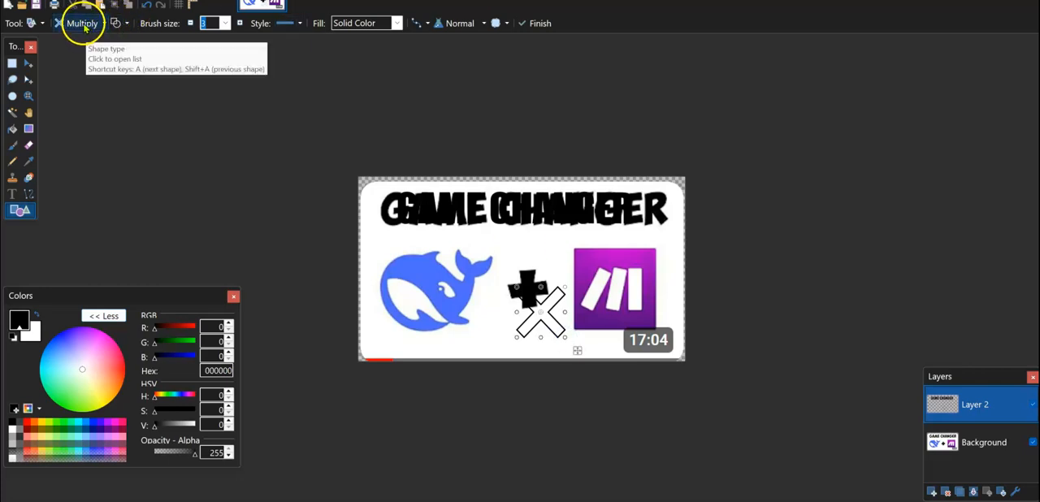
# Make the Multiply shape solid black with Draw Filled Shape, and rotate and move it onto the original plus sign.
pyautogui.click(126, 29)
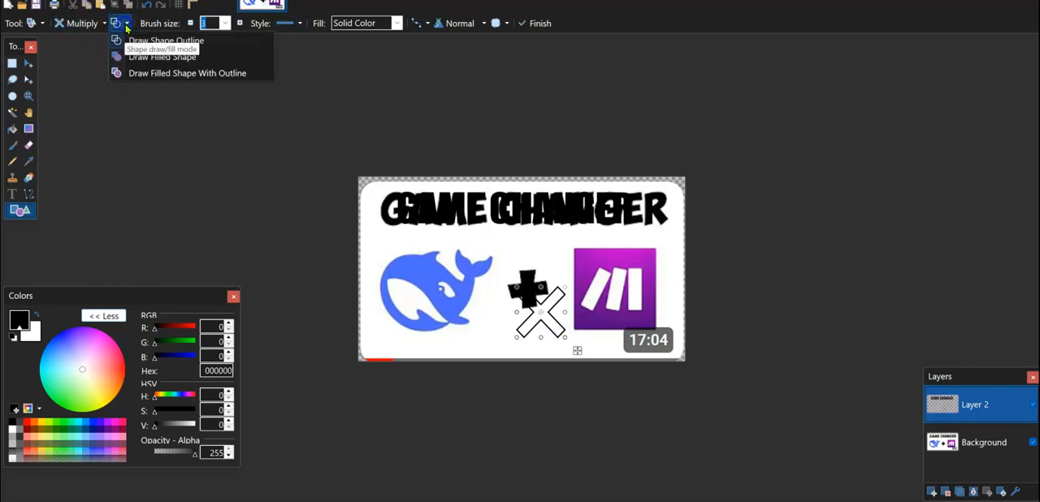
pyautogui.click(138, 57)
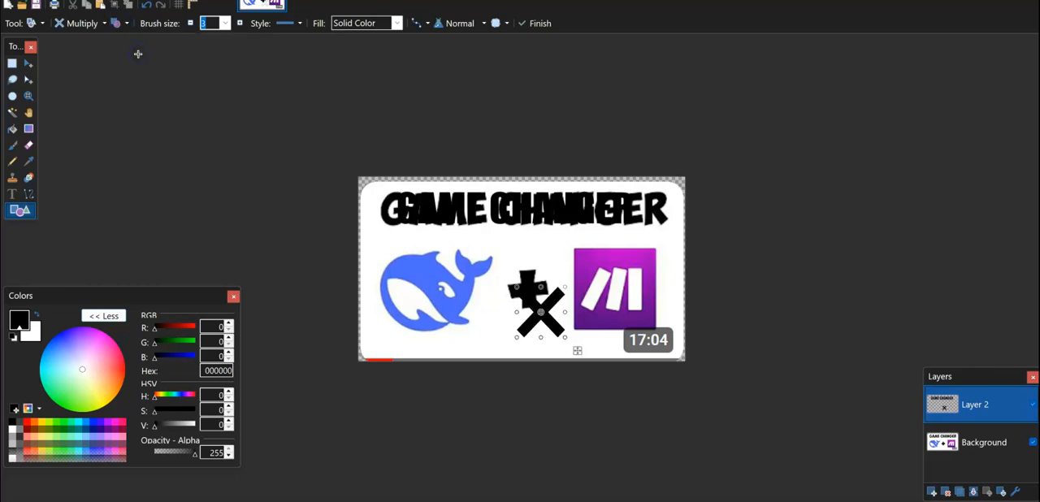
pyautogui.moveTo(566, 347); pyautogui.dragTo(581, 292)
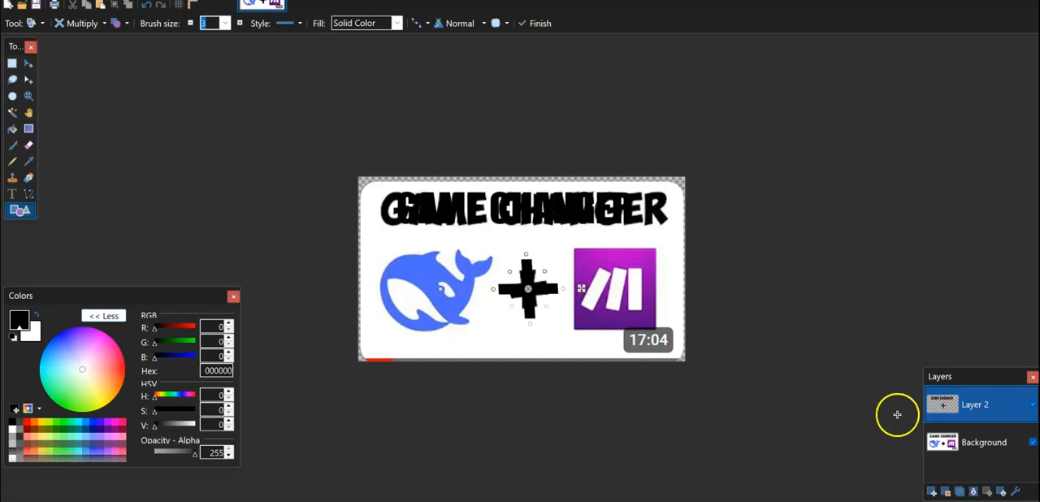
# Toggle the Background layer to compare it with the new text and plus, leaving it hidden with Layer 2 active.
pyautogui.click(1028, 445)
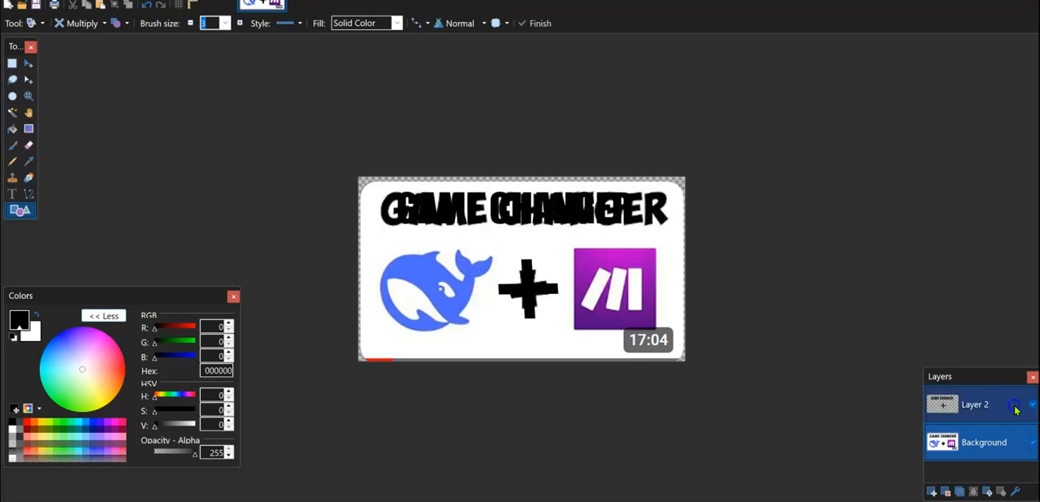
pyautogui.click(1016, 402)
pyautogui.click(1032, 442)
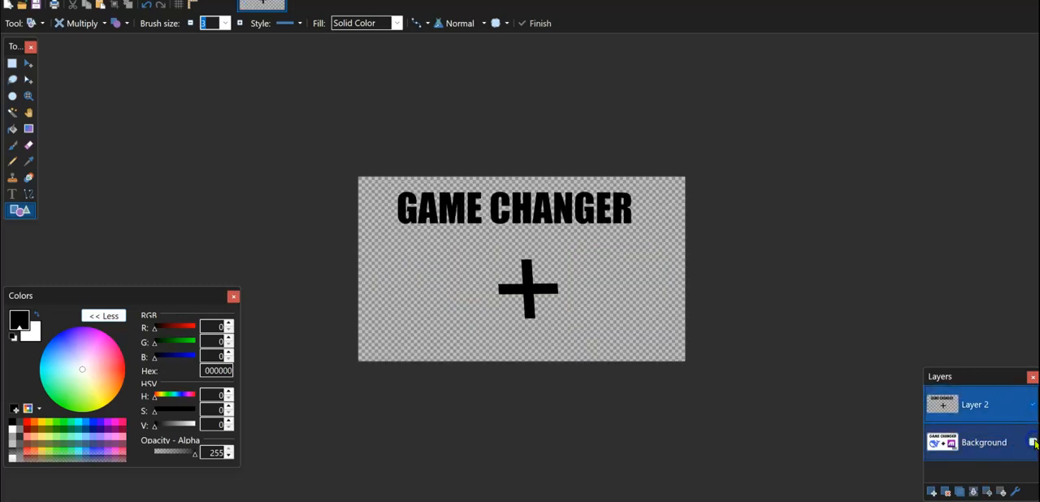
pyautogui.click(1033, 442)
pyautogui.click(1033, 442)
pyautogui.click(1033, 442)
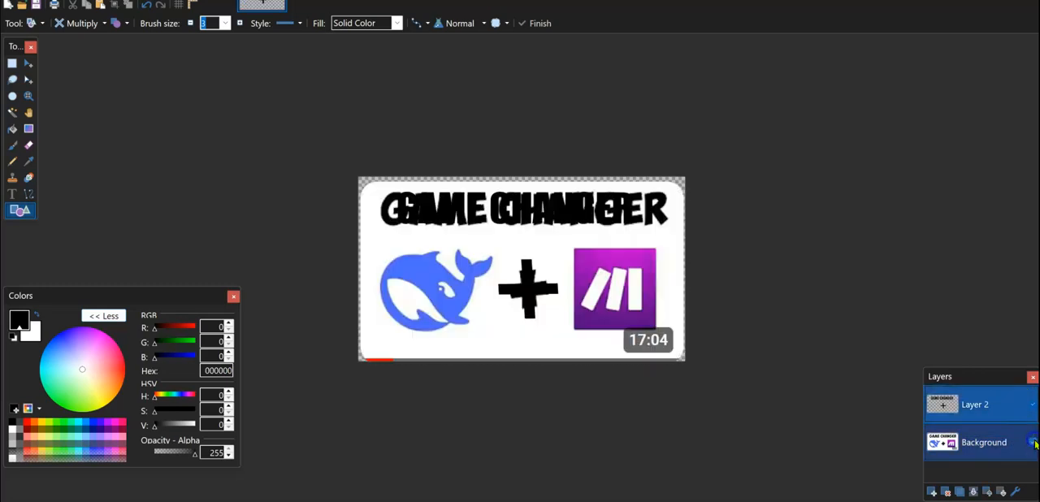
pyautogui.click(1033, 442)
pyautogui.click(1033, 442)
pyautogui.click(1032, 442)
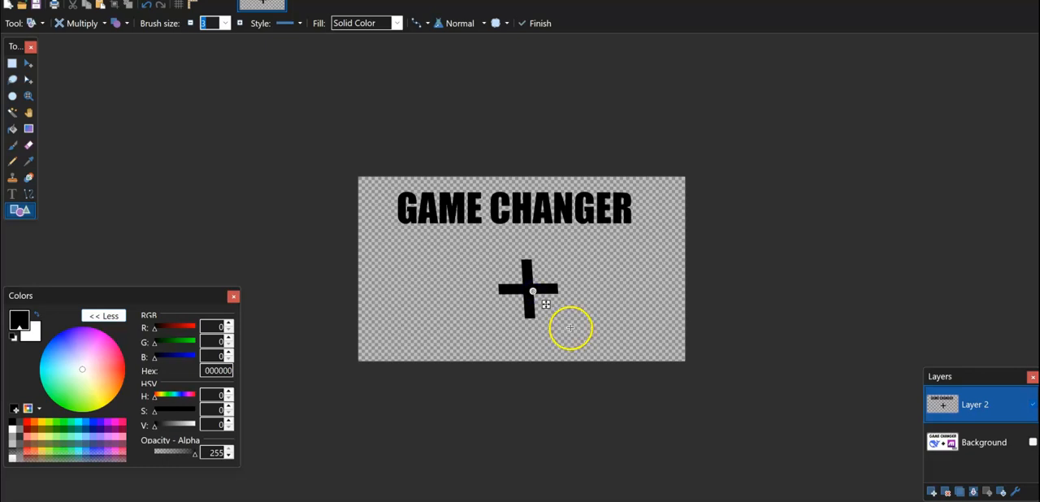
# Select the area around the plus sign on Layer 2 and rotate it slightly with Move Selected Pixels.
pyautogui.click(10, 68)
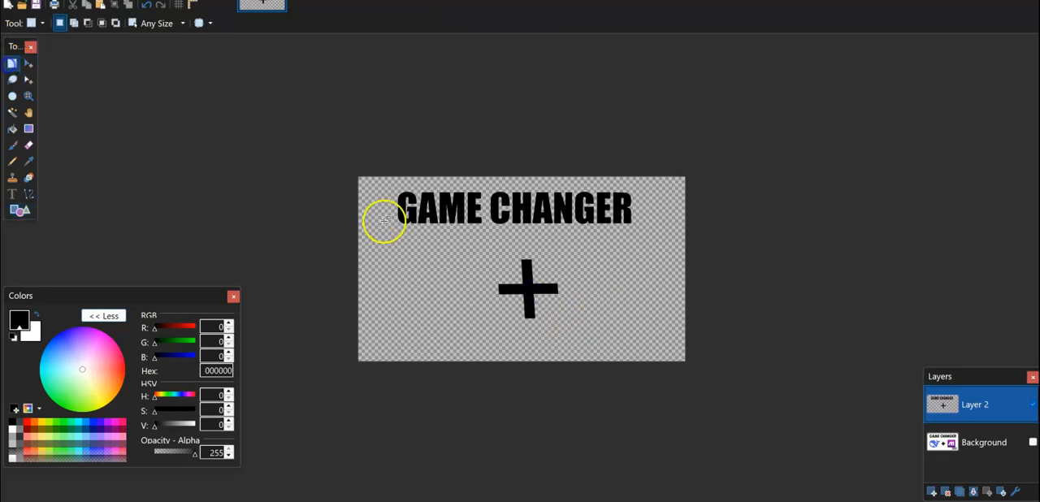
pyautogui.moveTo(484, 253); pyautogui.dragTo(574, 329)
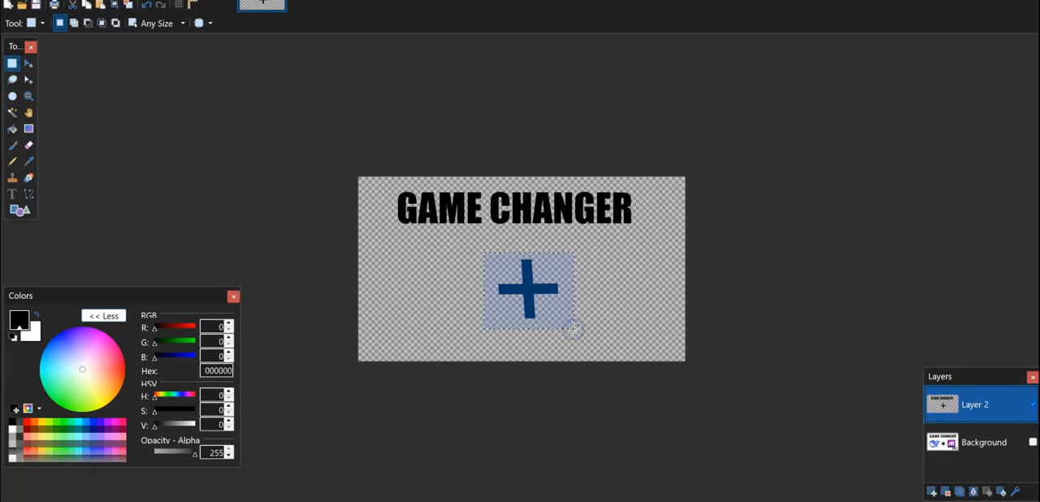
pyautogui.click(29, 64)
pyautogui.moveTo(583, 332); pyautogui.dragTo(581, 340)
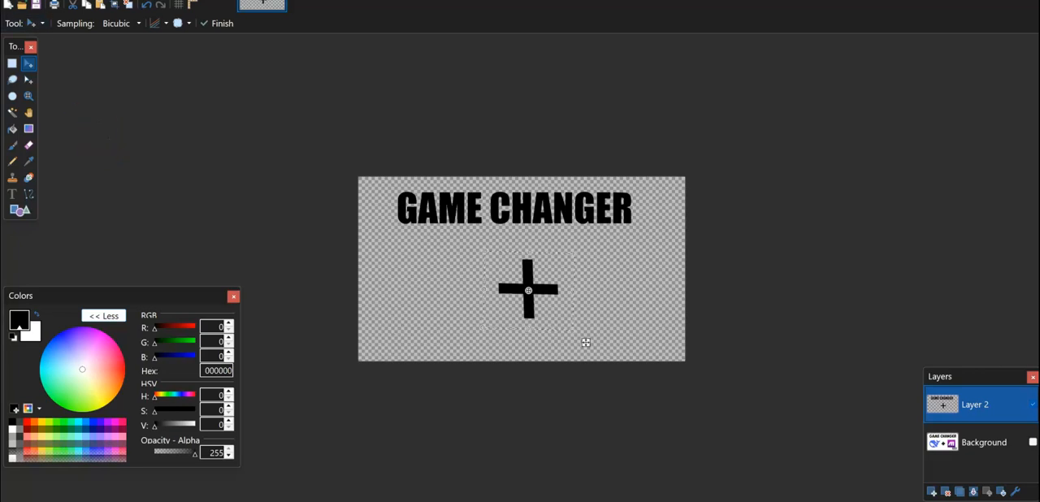
# Open the Make logo and DeepSeek whale logo images alongside the thumbnail.
pyautogui.click(13, 1)
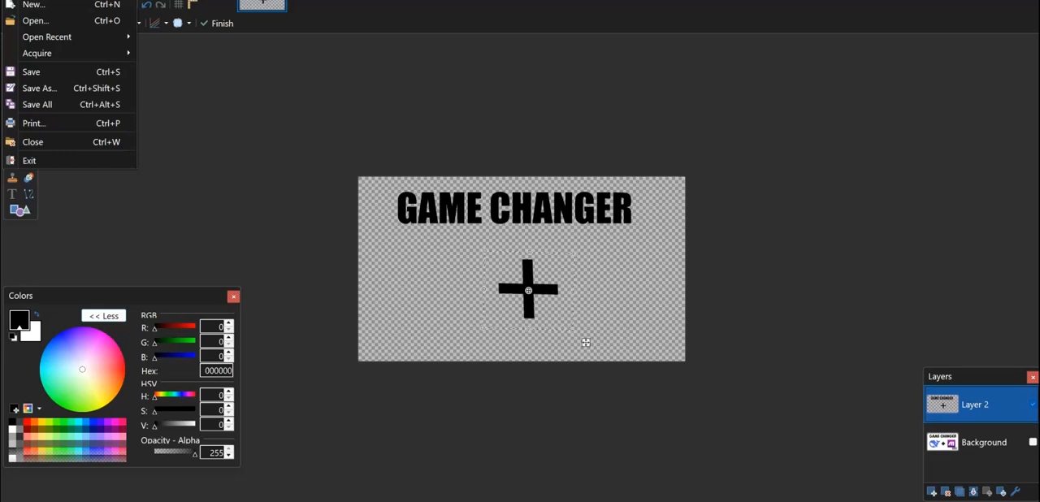
pyautogui.click(311, 80)
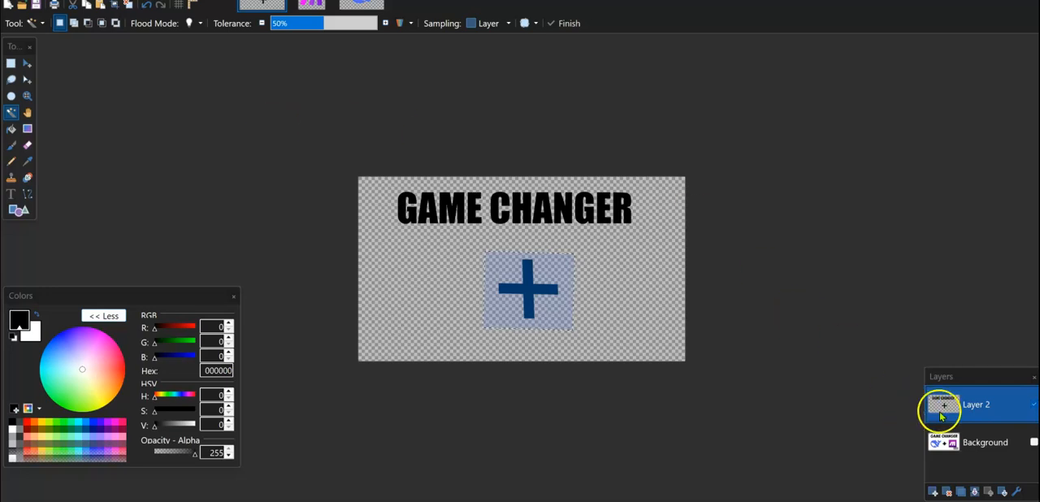
# Show the Background layer briefly to check the original logos' placement, and hide it again.
pyautogui.click(984, 444)
pyautogui.click(972, 449)
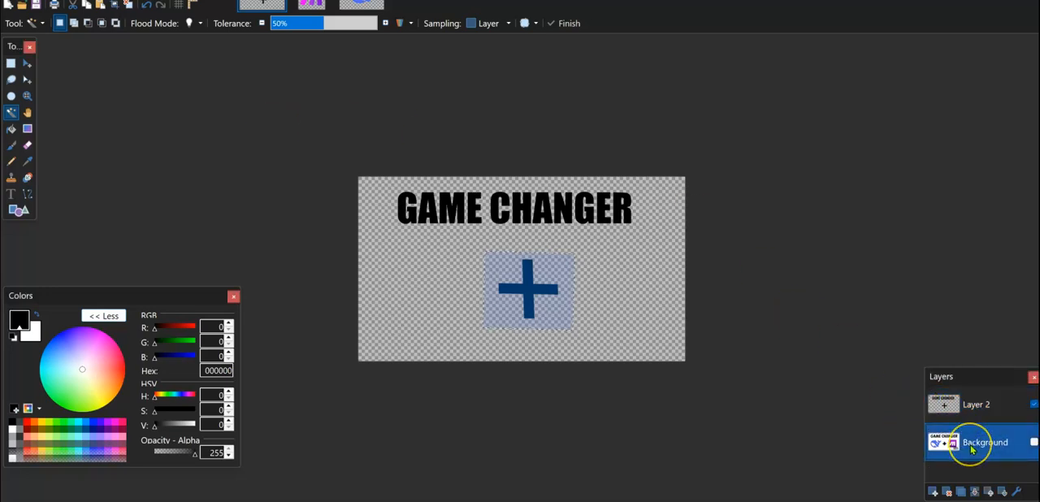
pyautogui.click(1033, 442)
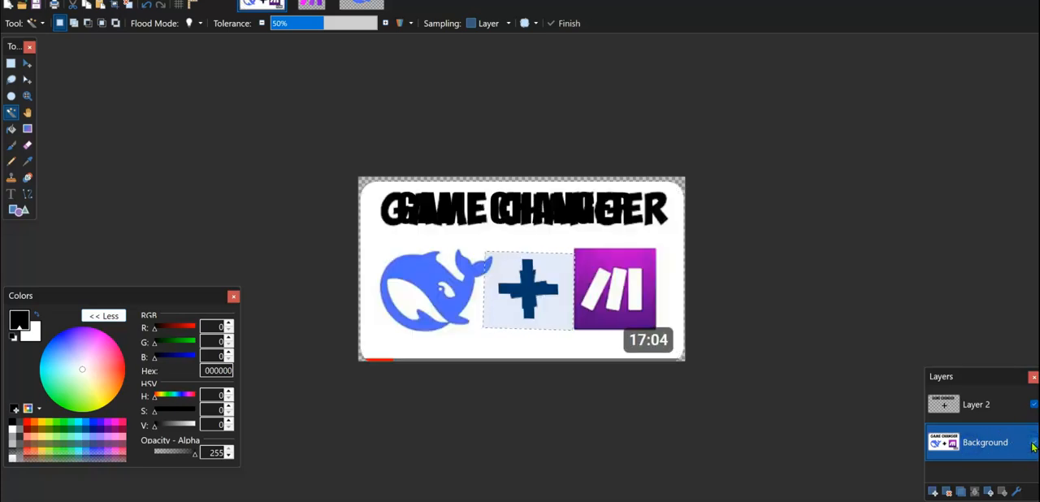
pyautogui.click(1032, 443)
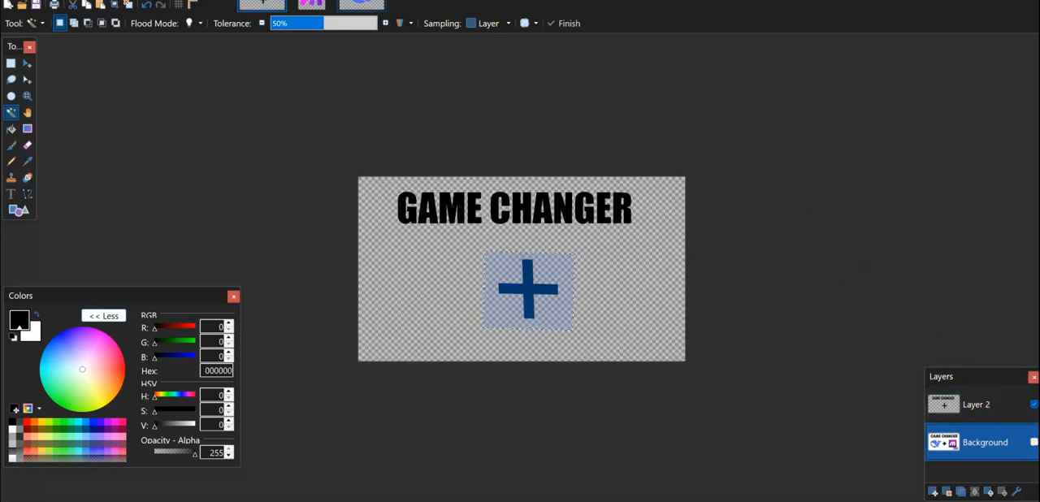
# Copy the whole DeepSeek whale image and return to the thumbnail image.
pyautogui.click(361, 4)
pyautogui.hotkey('ctrl', 'a')
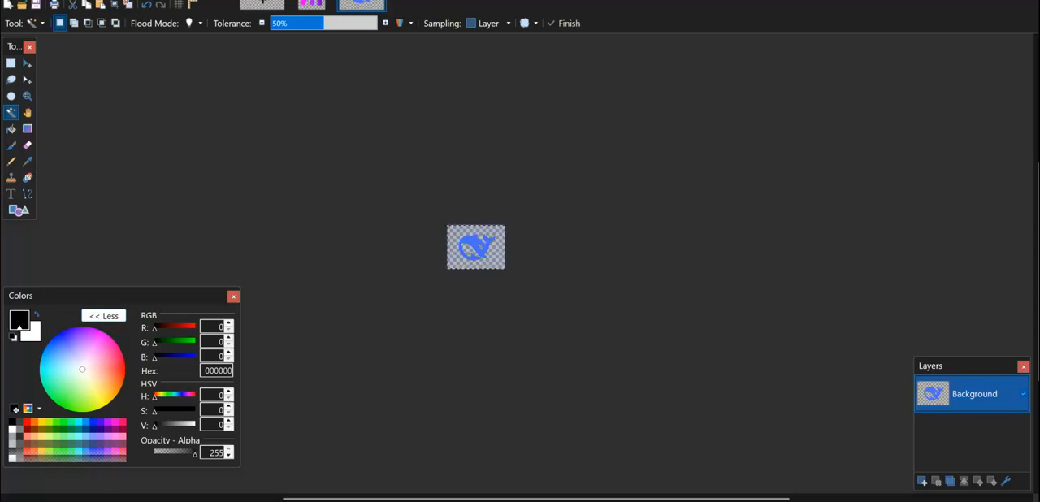
pyautogui.click(262, 4)
# Paste the whale logo onto Layer 2, enlarge it, and place it to the left of the plus sign.
pyautogui.hotkey('ctrl', 'v')
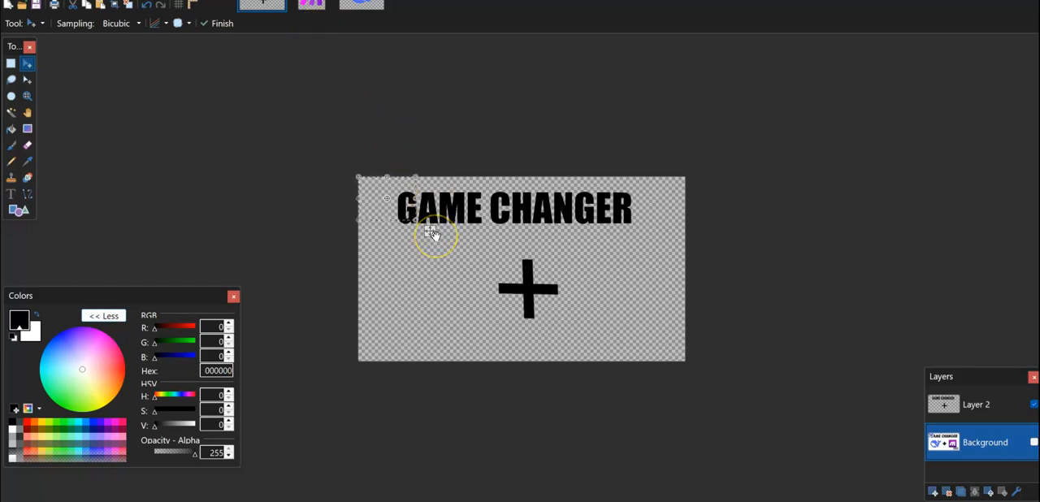
pyautogui.hotkey('ctrl', 'z')
pyautogui.click(976, 404)
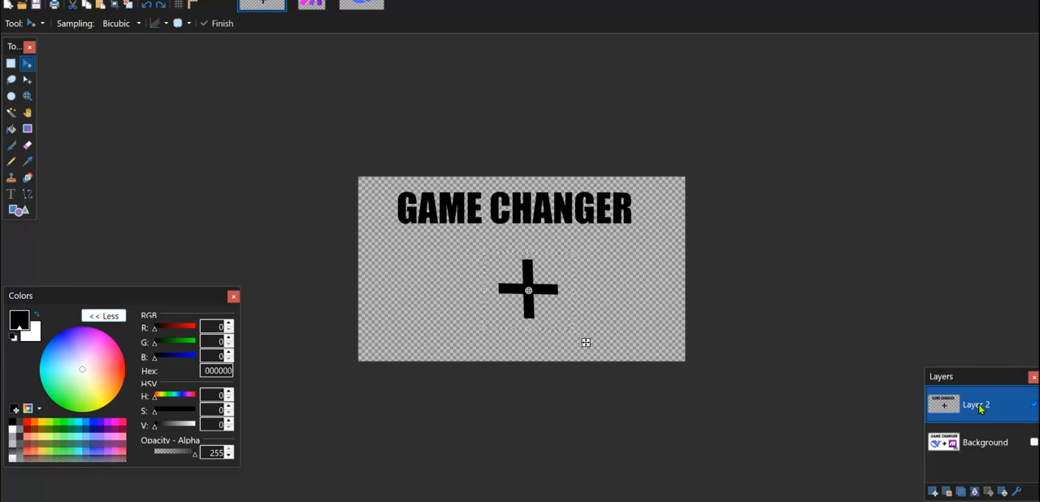
pyautogui.hotkey('ctrl', 'v')
pyautogui.moveTo(431, 228); pyautogui.dragTo(464, 322)
pyautogui.moveTo(445, 269); pyautogui.dragTo(500, 220)
pyautogui.moveTo(518, 325); pyautogui.dragTo(516, 350)
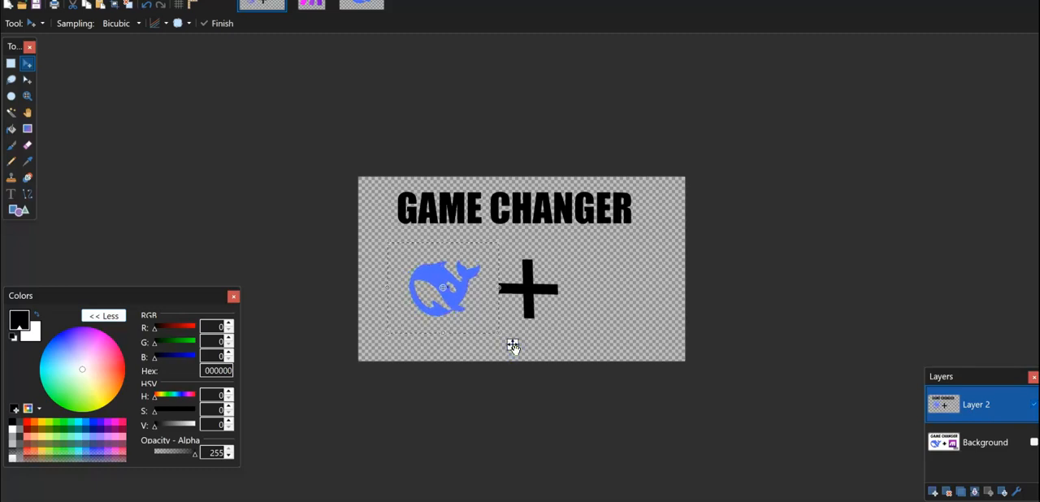
pyautogui.moveTo(514, 346)
pyautogui.mouseDown()
pyautogui.moveTo(525, 351)
pyautogui.moveTo(506, 348)
pyautogui.mouseUp()
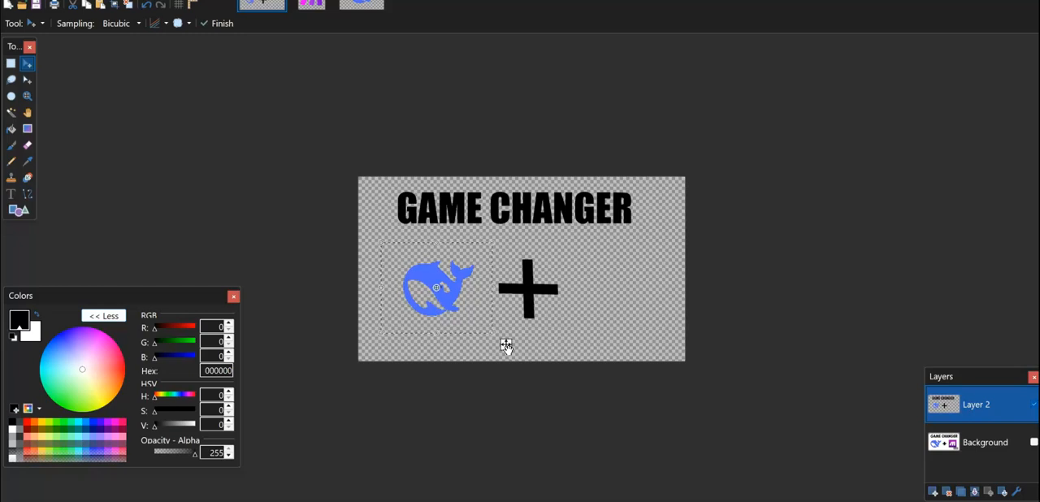
# Copy the Make logo from its own image and paste it onto Layer 2 of the thumbnail.
pyautogui.click(317, 8)
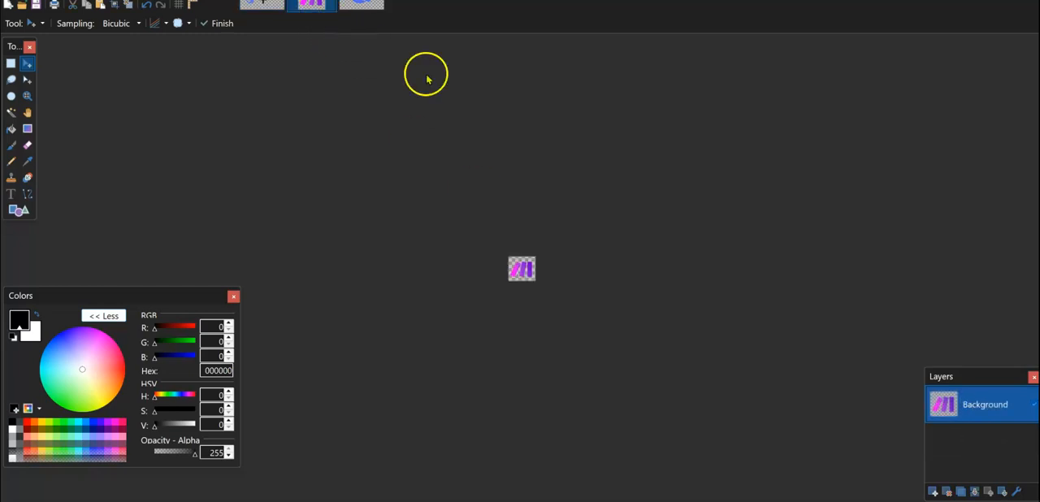
pyautogui.click(531, 258)
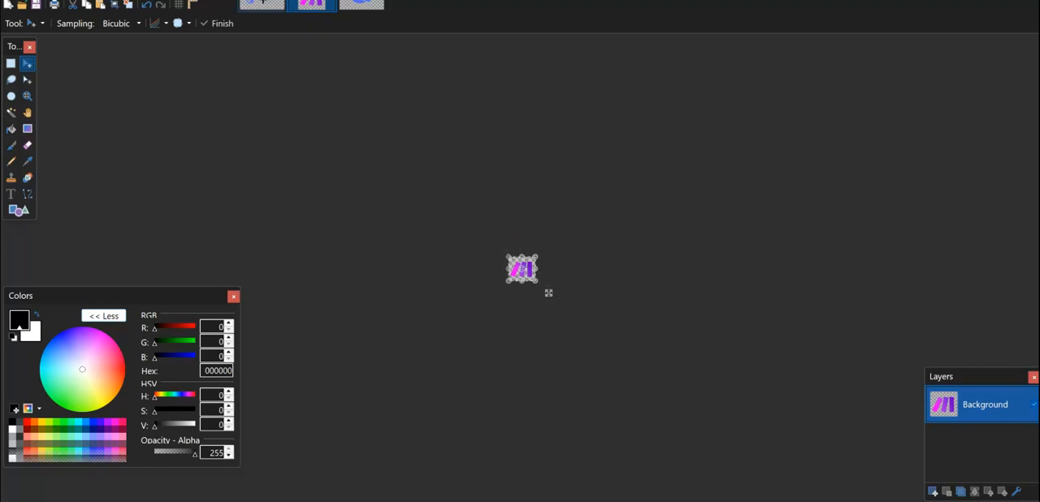
pyautogui.click(261, 4)
pyautogui.hotkey('ctrl', 'v')
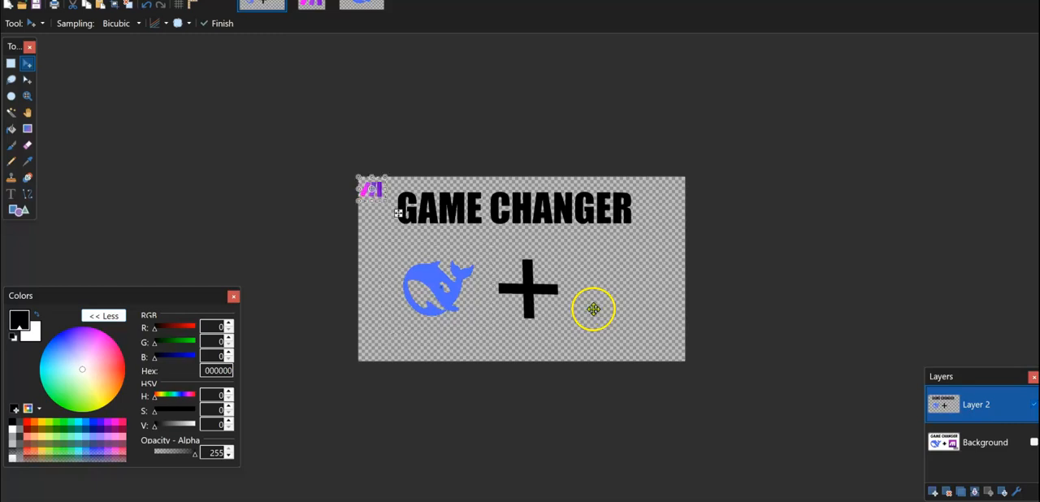
# Enlarge the pasted Make logo and position it to the right of the plus sign.
pyautogui.moveTo(399, 216); pyautogui.dragTo(637, 322)
pyautogui.moveTo(626, 287); pyautogui.dragTo(671, 242)
pyautogui.moveTo(601, 306)
pyautogui.mouseDown()
pyautogui.moveTo(615, 297)
pyautogui.moveTo(599, 314)
pyautogui.mouseUp()
pyautogui.moveTo(678, 334); pyautogui.dragTo(667, 345)
# Toggle the Background layer's visibility to compare both pasted logos with the original thumbnail, ending with it hidden.
pyautogui.click(980, 441)
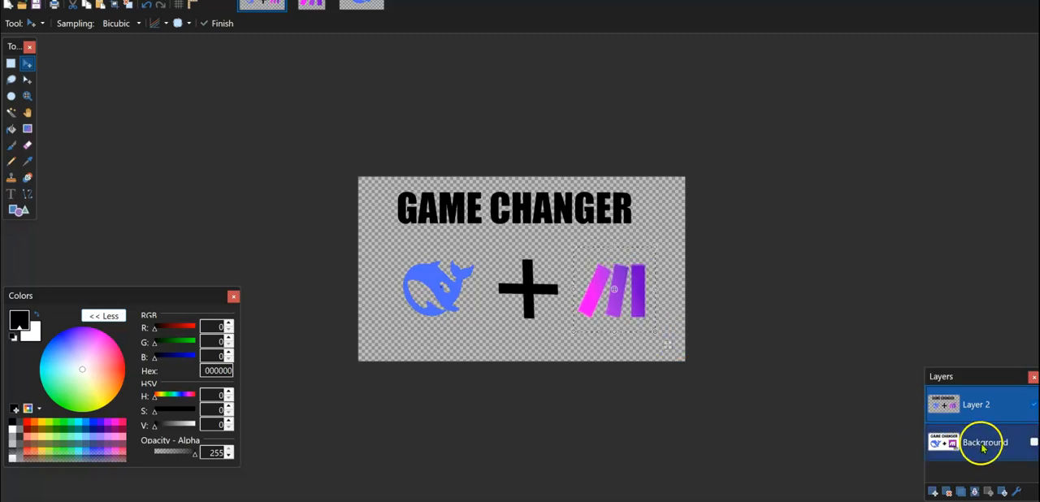
pyautogui.click(1033, 443)
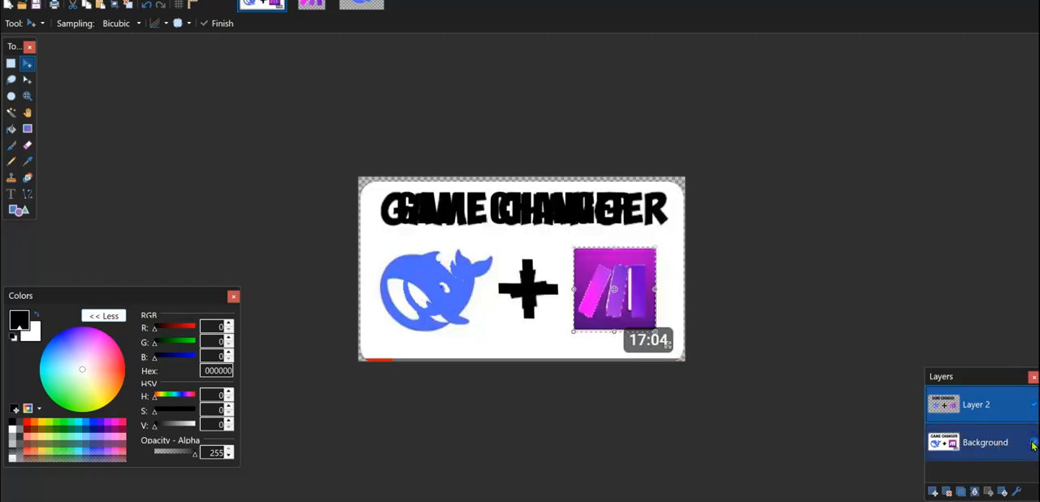
pyautogui.click(1033, 443)
pyautogui.click(1033, 443)
pyautogui.click(1033, 442)
pyautogui.click(1033, 443)
pyautogui.click(1033, 443)
pyautogui.click(974, 405)
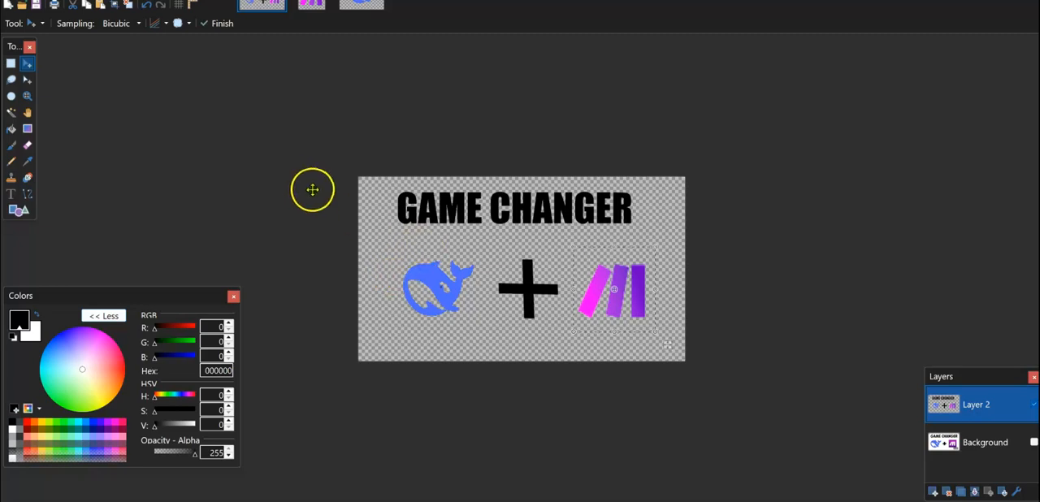
# Select the whale logo on Layer 2 and enlarge it around its position left of the plus sign.
pyautogui.click(10, 62)
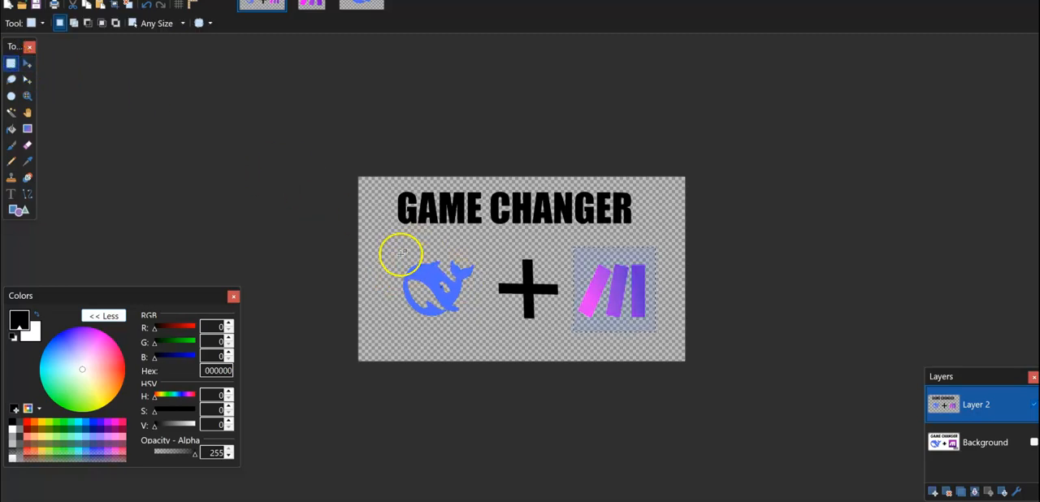
pyautogui.moveTo(396, 254); pyautogui.dragTo(478, 321)
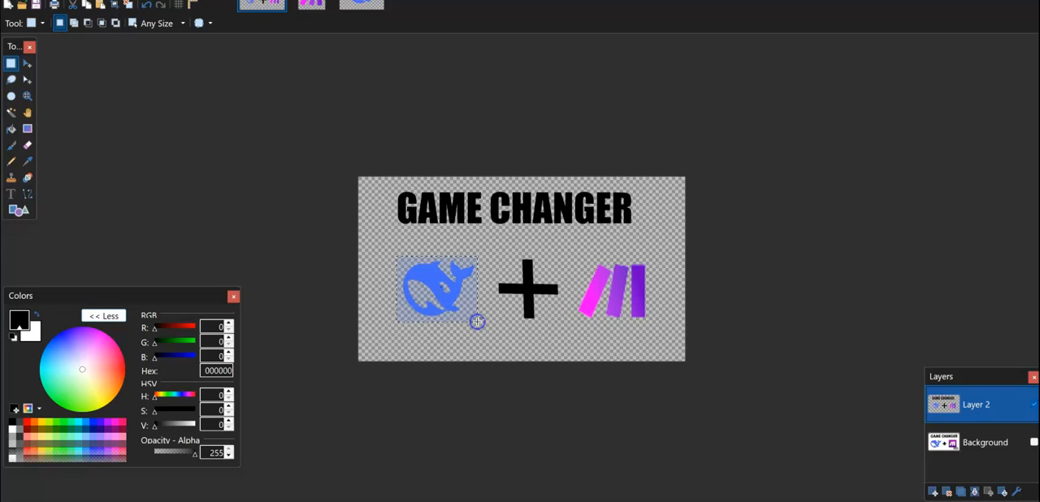
pyautogui.click(28, 65)
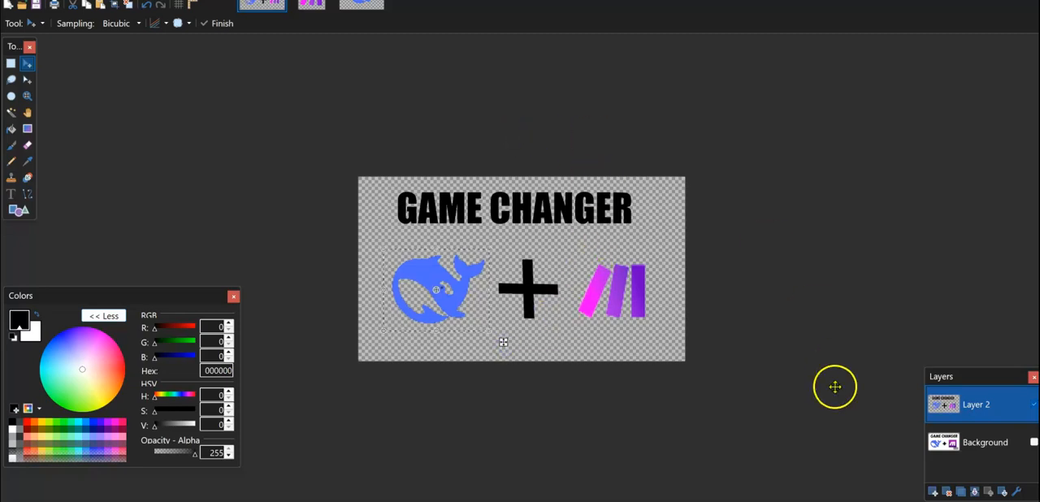
# Add a new empty layer and move it between Layer 2 and the Background layer.
pyautogui.click(934, 492)
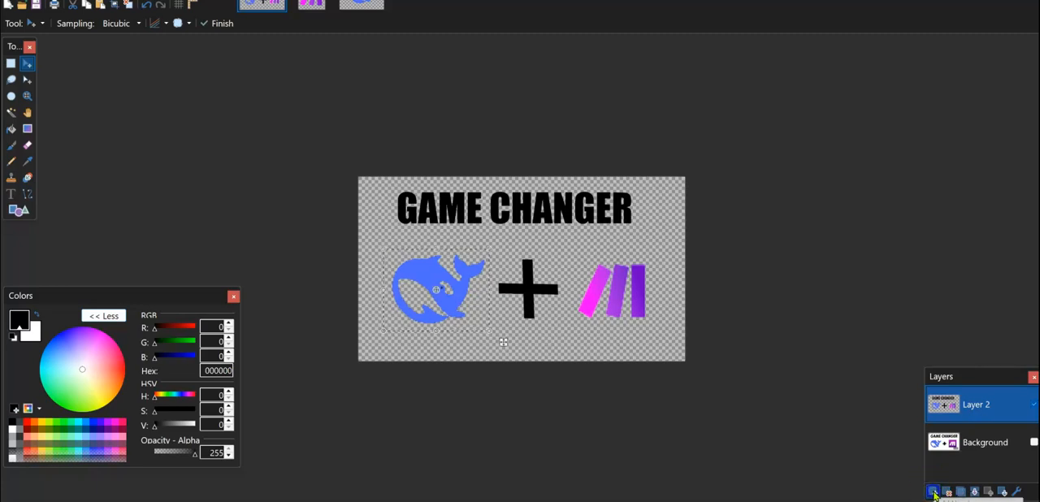
pyautogui.moveTo(948, 428); pyautogui.dragTo(948, 447)
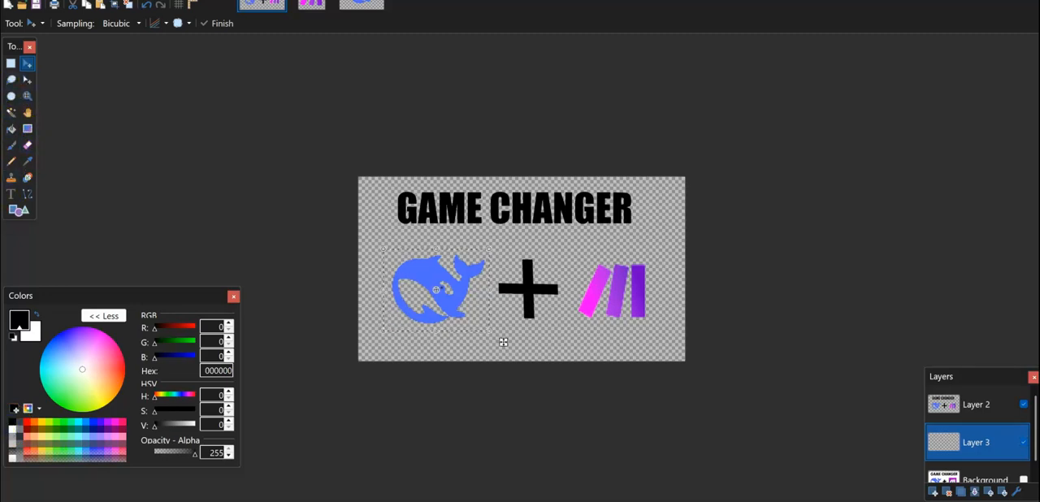
# Clear the whale selection and fill Layer 3 with solid white as the thumbnail's backdrop.
pyautogui.click(11, 129)
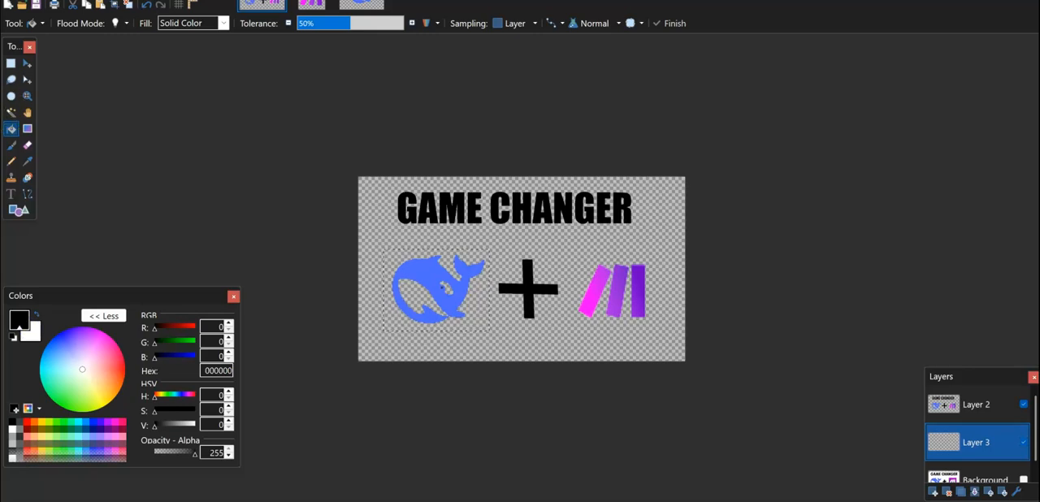
pyautogui.click(10, 63)
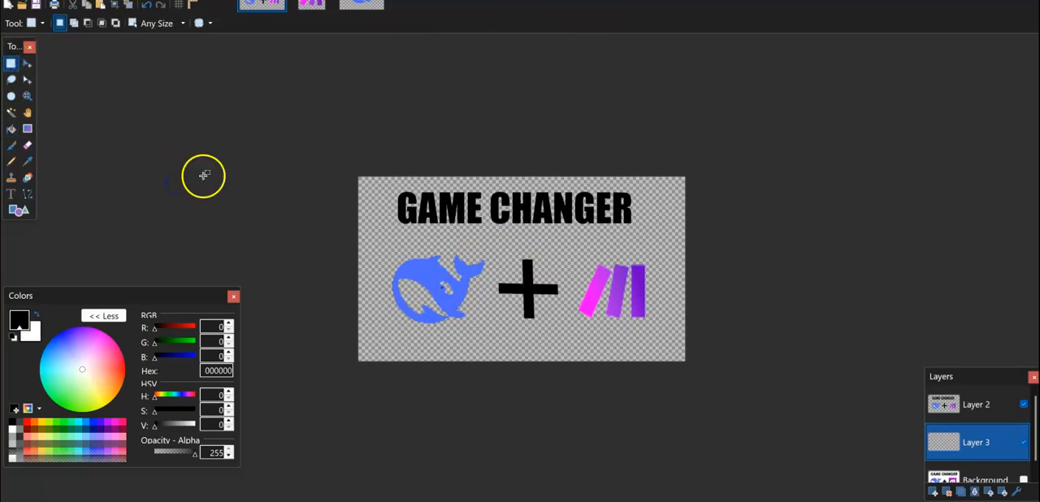
pyautogui.click(12, 129)
pyautogui.click(370, 229)
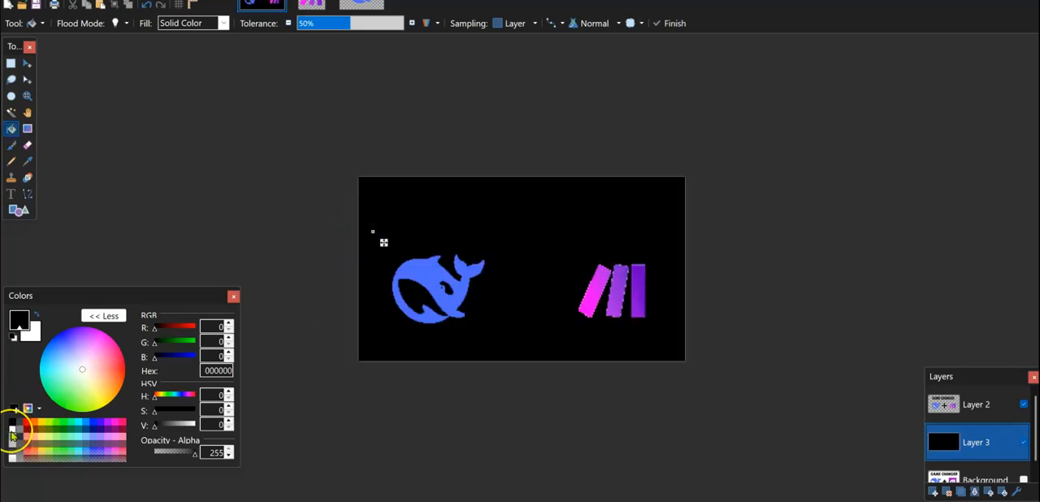
pyautogui.click(11, 435)
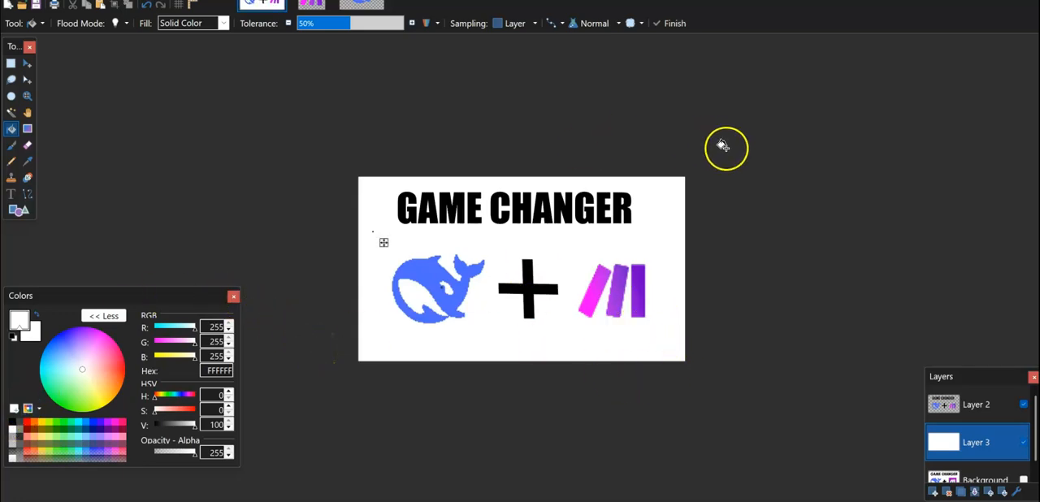
# Toggle the visibility of Layer 2, Layer 3 and Background to compare the rebuilt thumbnail with the original, ending with only Background shown.
pyautogui.click(951, 473)
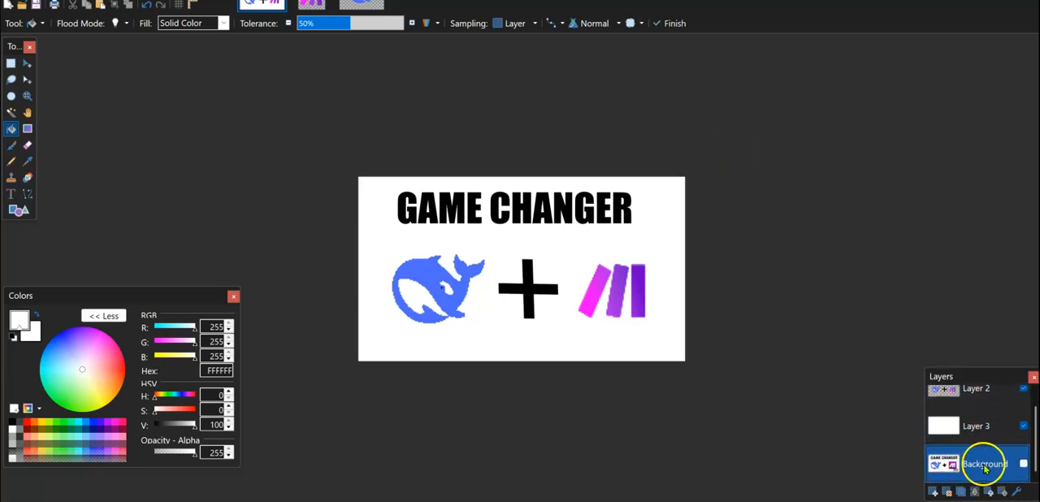
pyautogui.click(1024, 390)
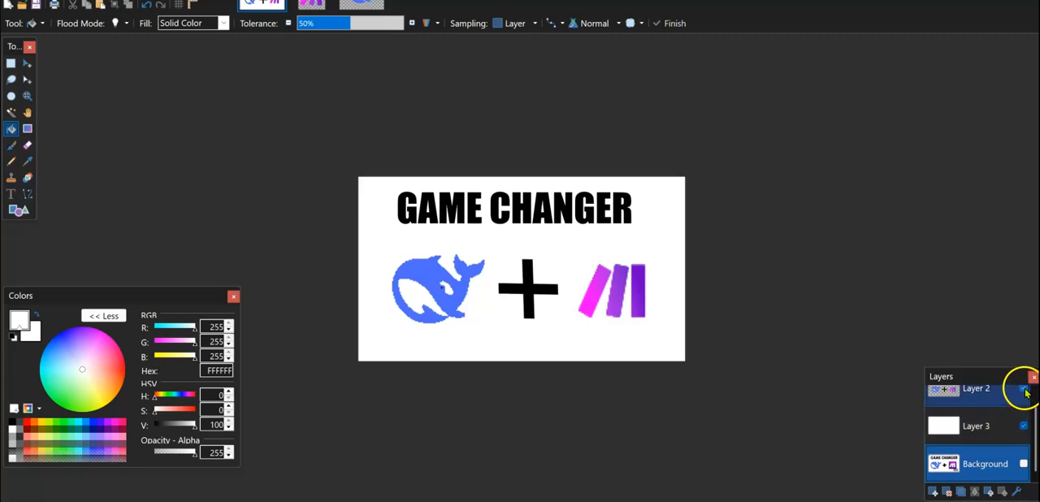
pyautogui.click(1024, 390)
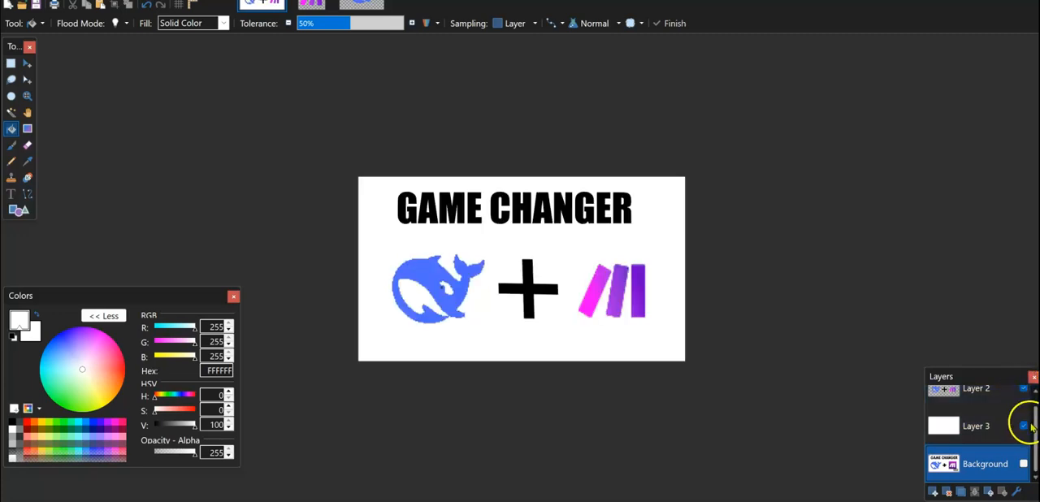
pyautogui.click(1024, 426)
pyautogui.click(1025, 464)
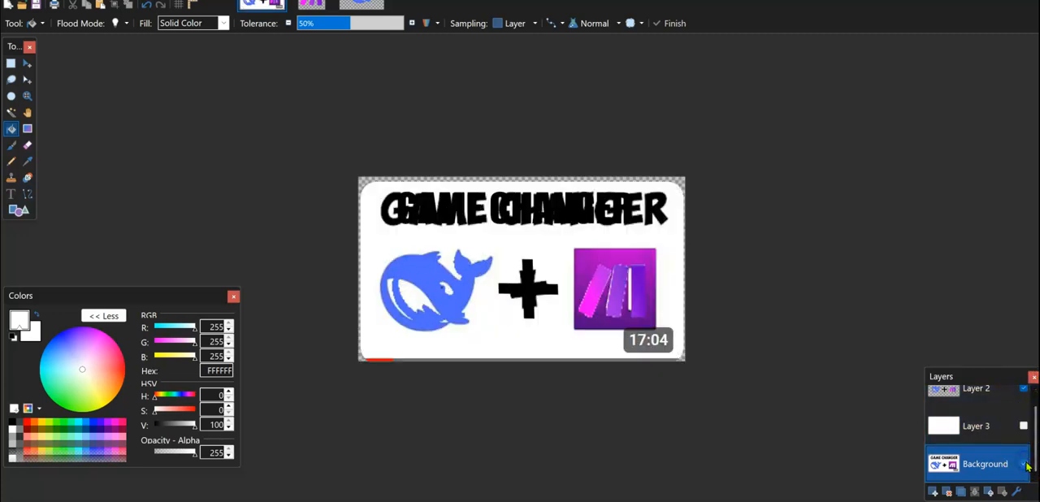
pyautogui.click(1025, 464)
pyautogui.click(1026, 464)
pyautogui.click(1024, 390)
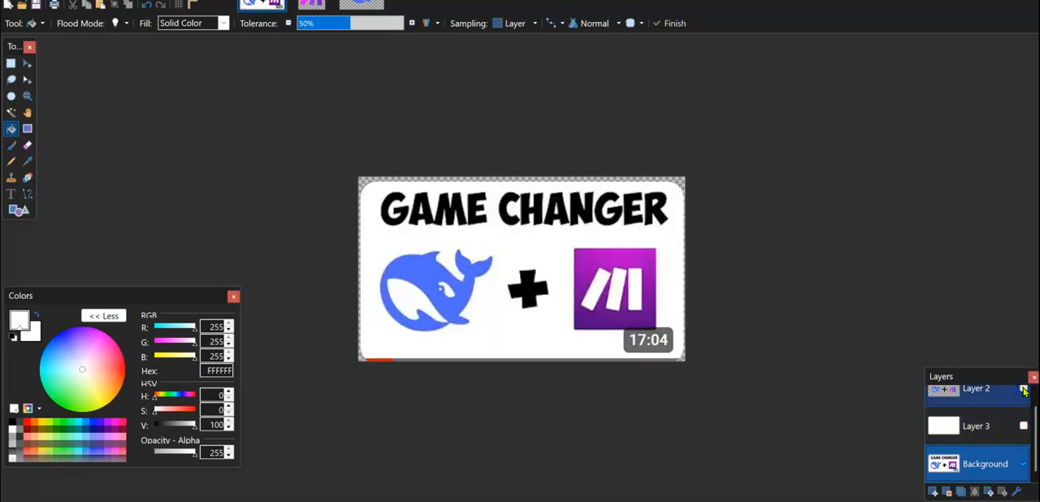
pyautogui.click(1024, 390)
pyautogui.click(1023, 390)
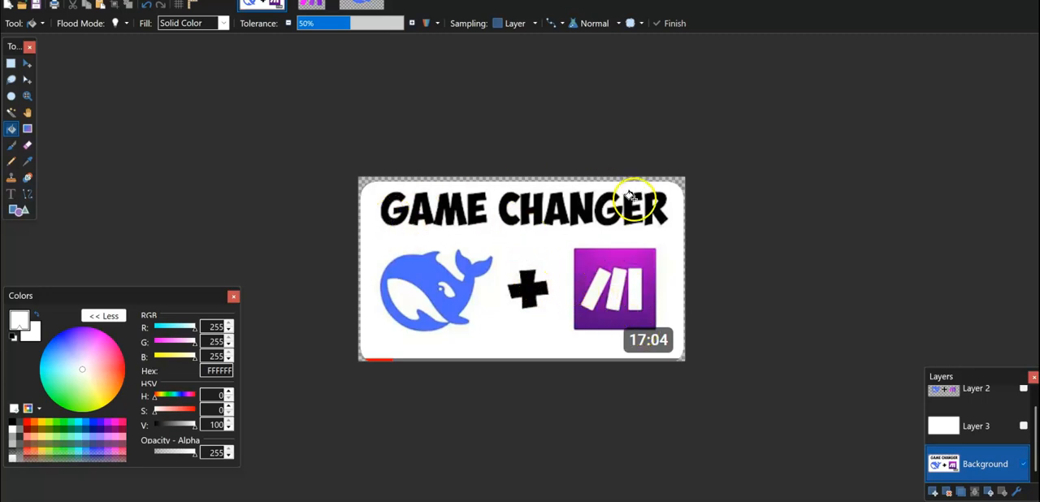
# Select Layer 3 and show it together with Layer 2, keeping the original Background layer hidden.
pyautogui.click(971, 426)
pyautogui.click(1024, 426)
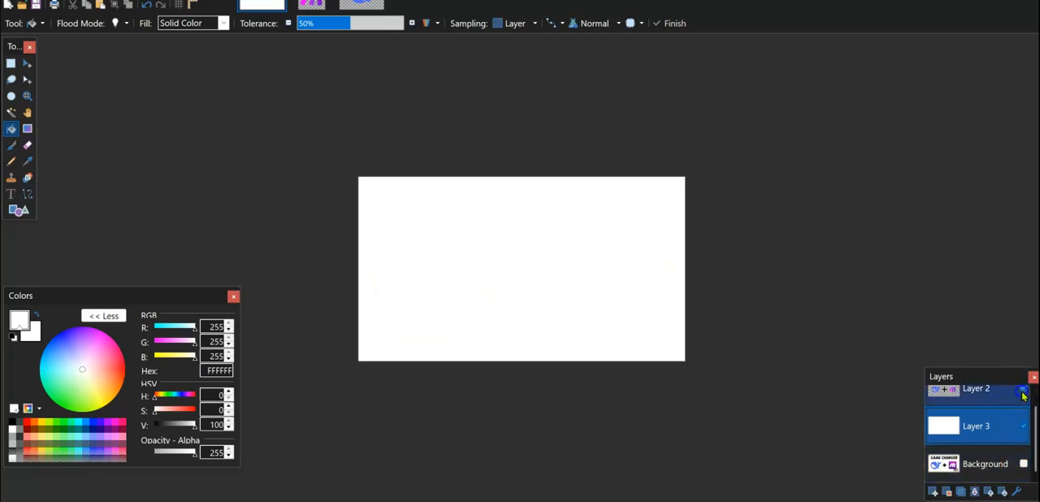
pyautogui.click(1023, 392)
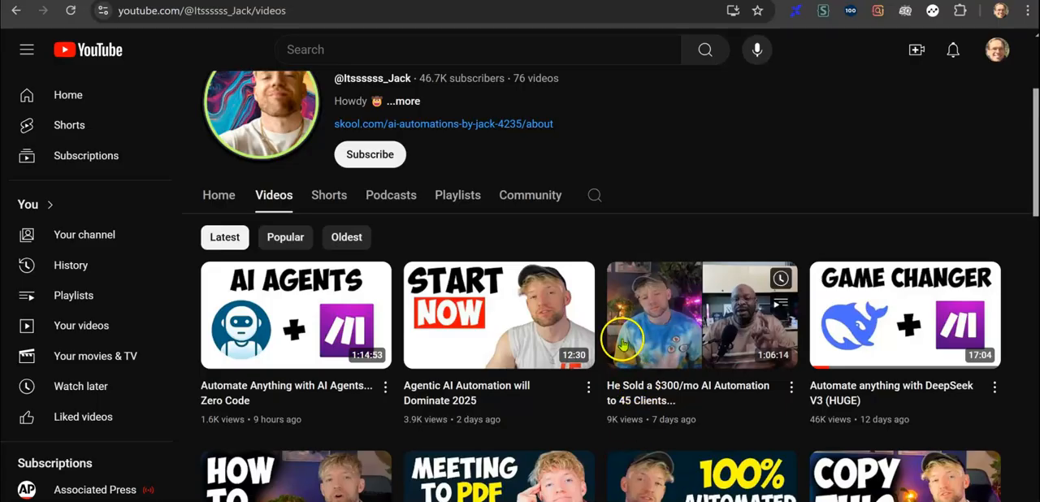
# Look at the original DeepSeek thumbnail in Trend Spotter and switch to the blank YouTube Thumbnail design in Canva.
pyautogui.click(666, 1)
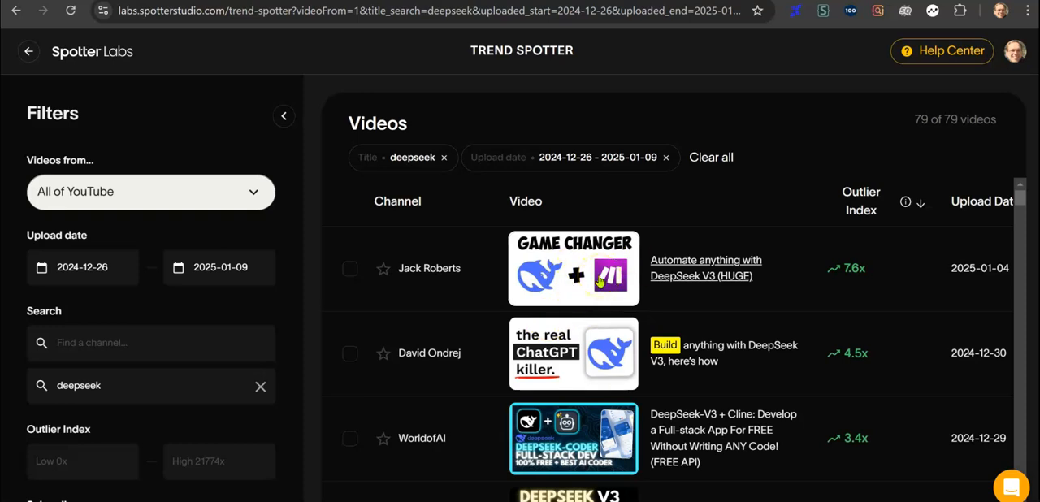
pyautogui.moveTo(553, 501)
pyautogui.click(553, 474)
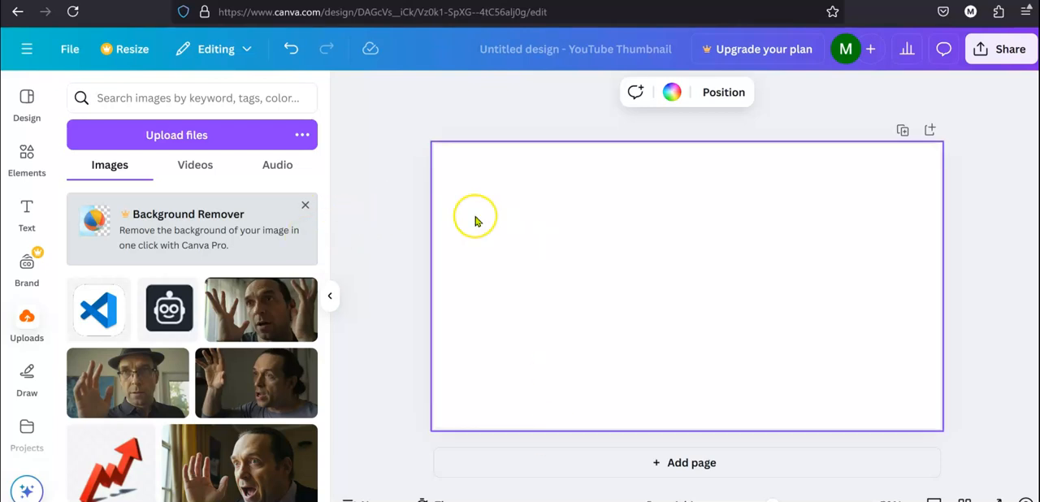
# Add the uploaded Make icon to the design, shrink it slightly and place it on the right half of the canvas.
pyautogui.scroll(-5, 174, 325)
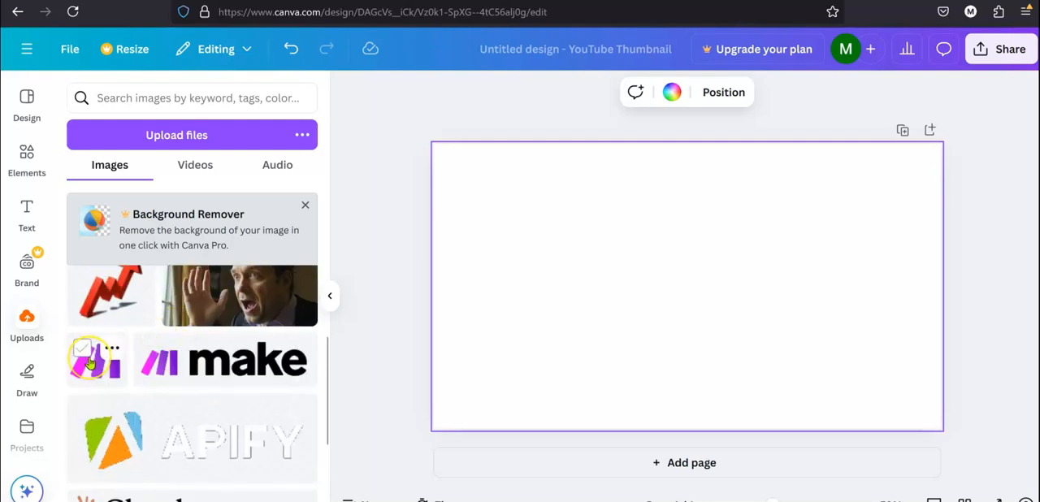
pyautogui.click(83, 350)
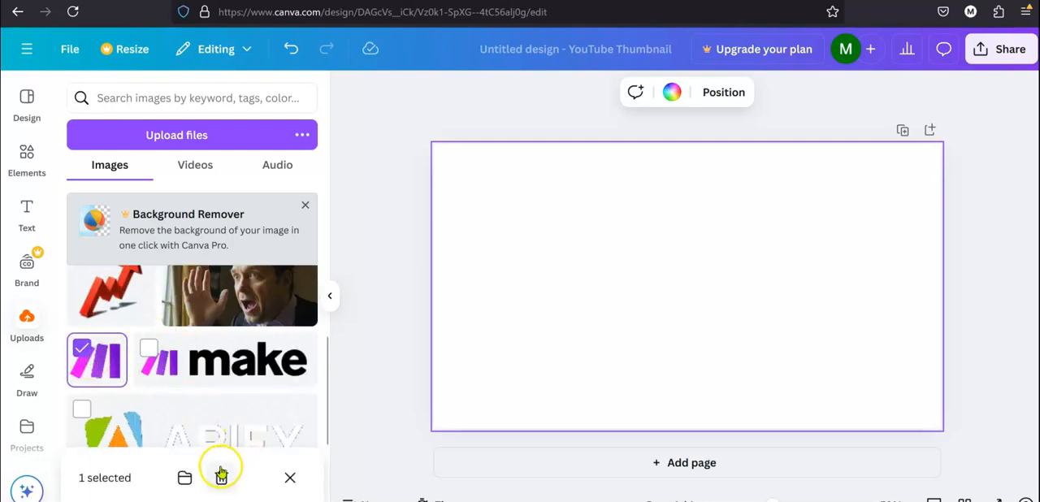
pyautogui.click(103, 372)
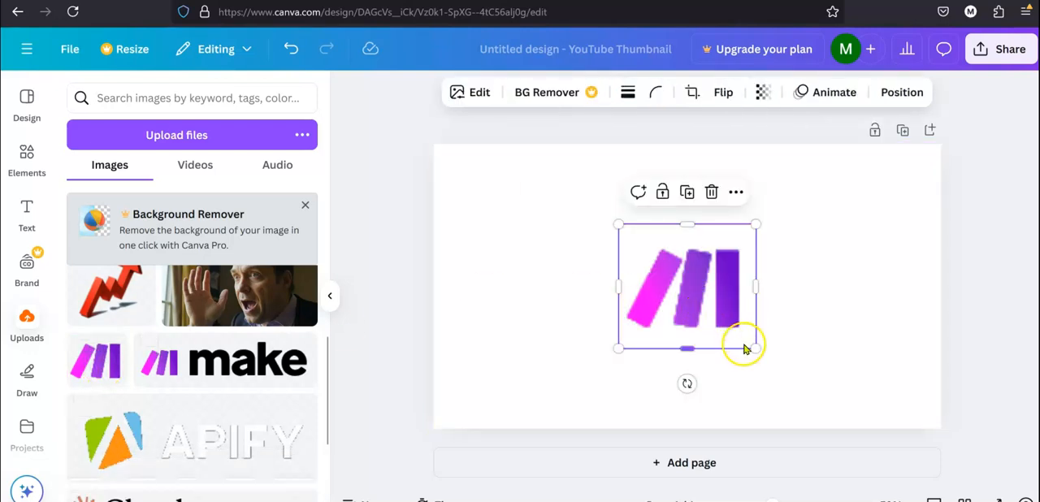
pyautogui.moveTo(749, 342); pyautogui.dragTo(727, 325)
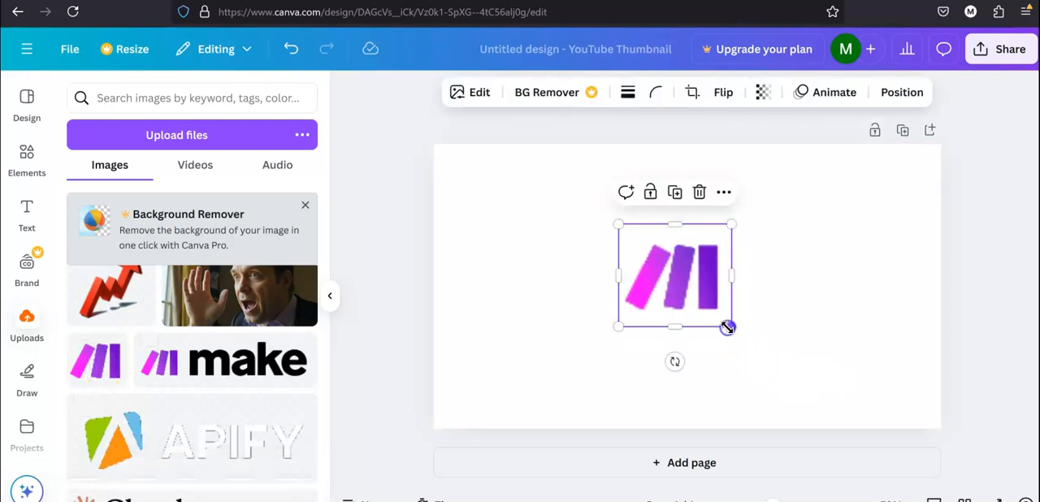
pyautogui.moveTo(689, 261); pyautogui.dragTo(817, 296)
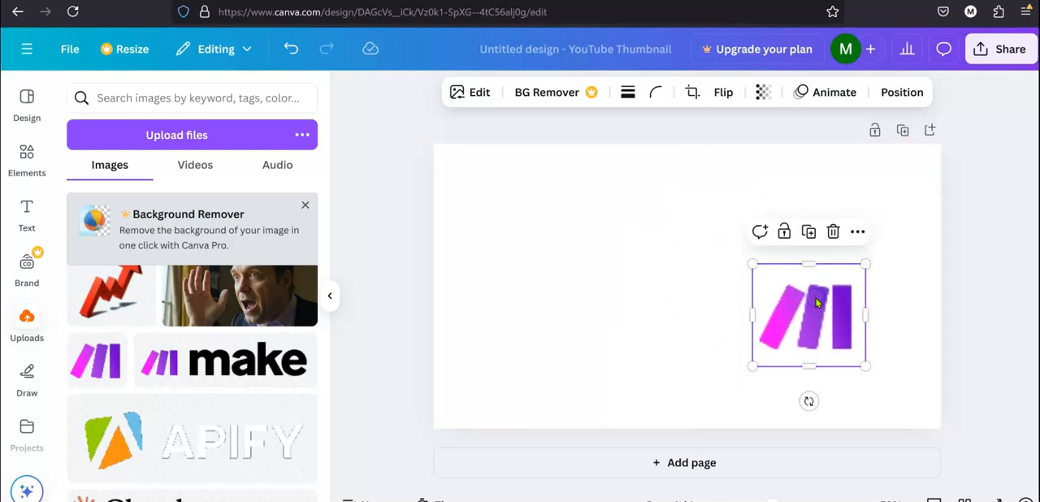
# Try the uploaded deepseek v3 wordmark on the thumbnail and delete it from the canvas.
pyautogui.scroll(-2, 210, 348)
pyautogui.scroll(-3, 210, 348)
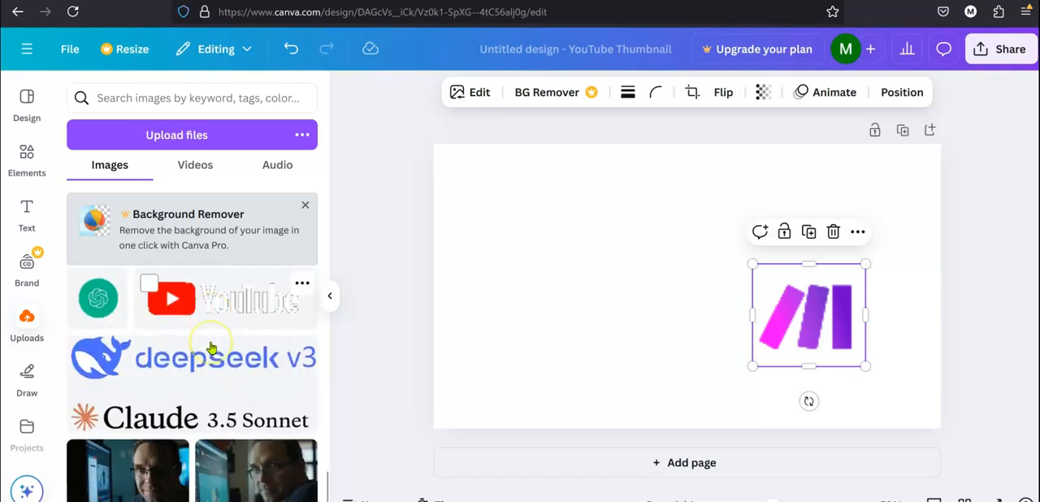
pyautogui.scroll(-3, 211, 348)
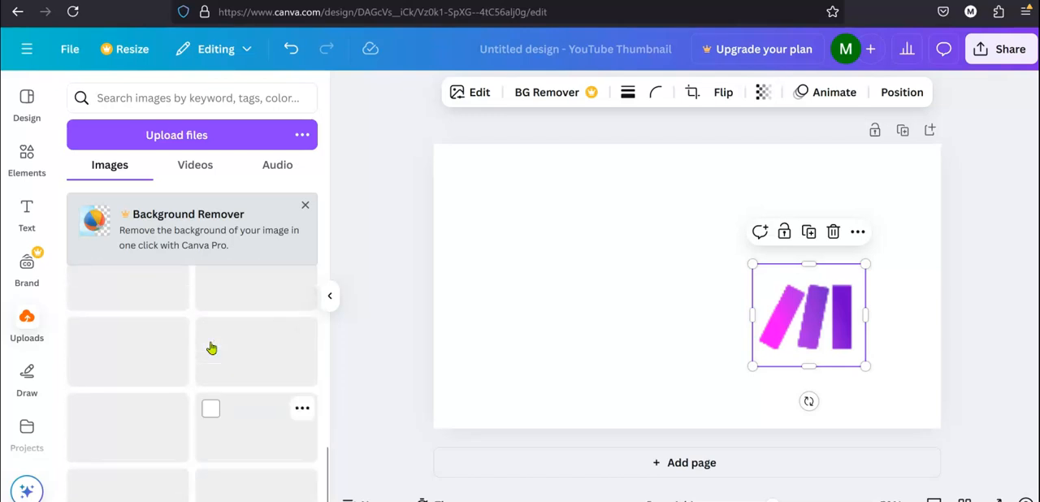
pyautogui.scroll(-5, 211, 347)
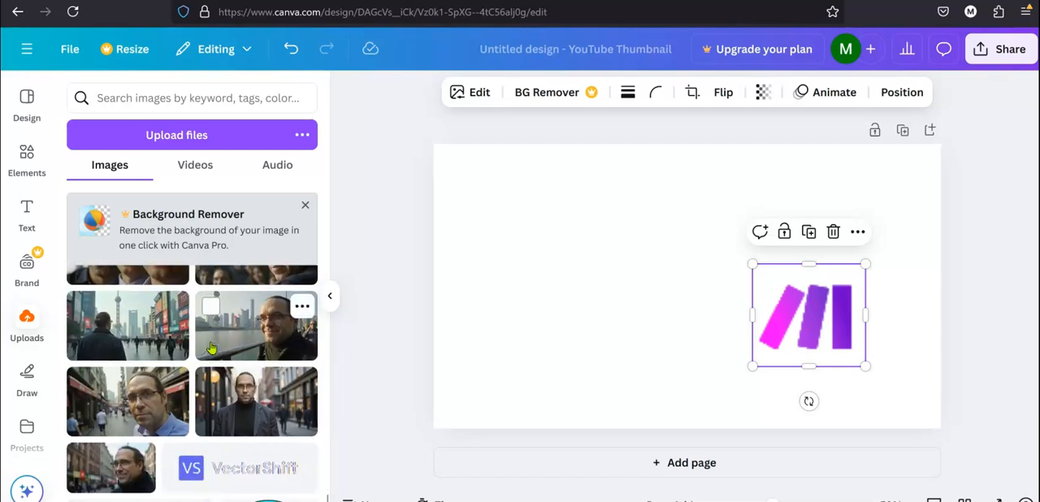
pyautogui.scroll(-2, 210, 348)
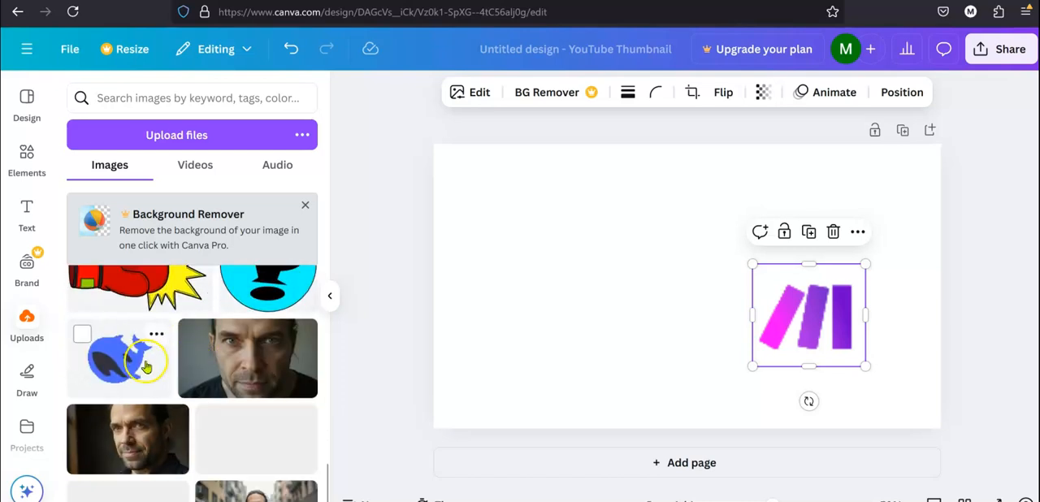
pyautogui.scroll(5, 239, 357)
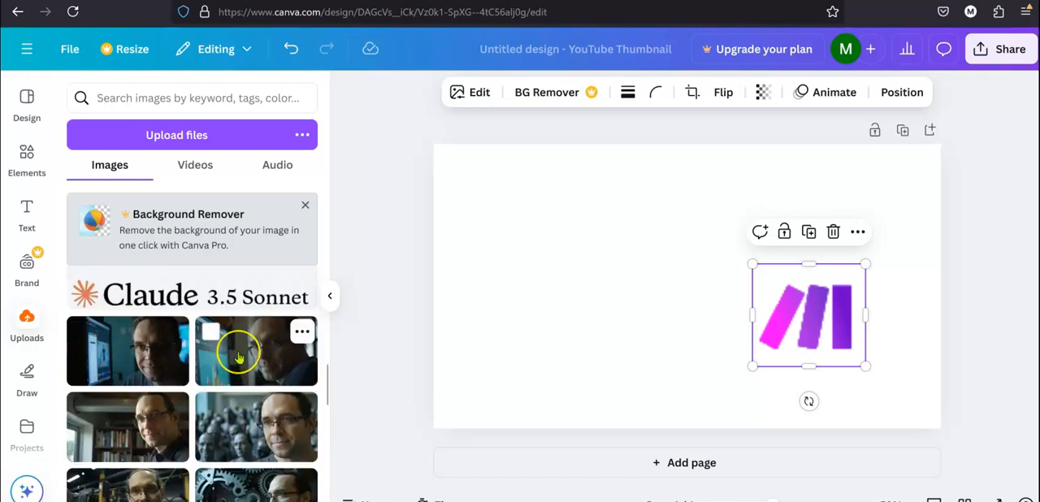
pyautogui.click(181, 357)
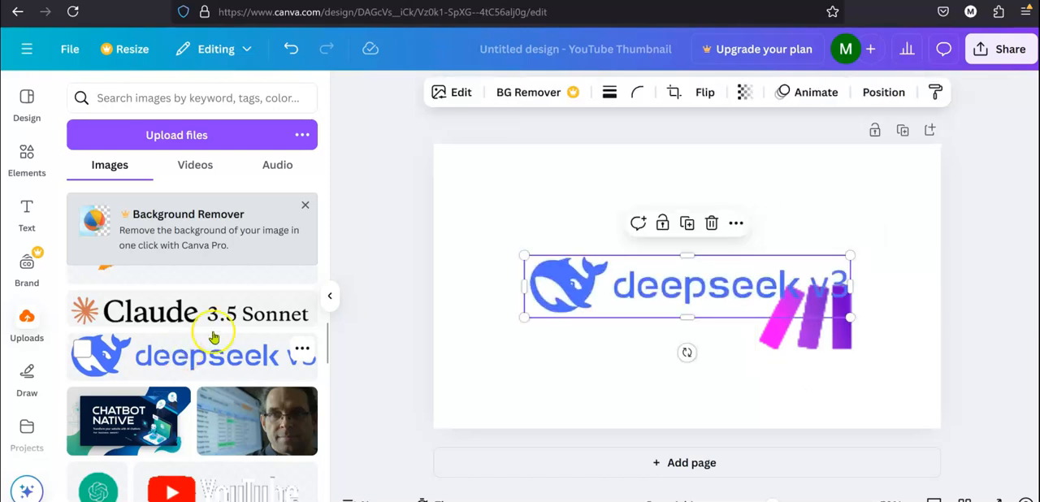
pyautogui.click(620, 286)
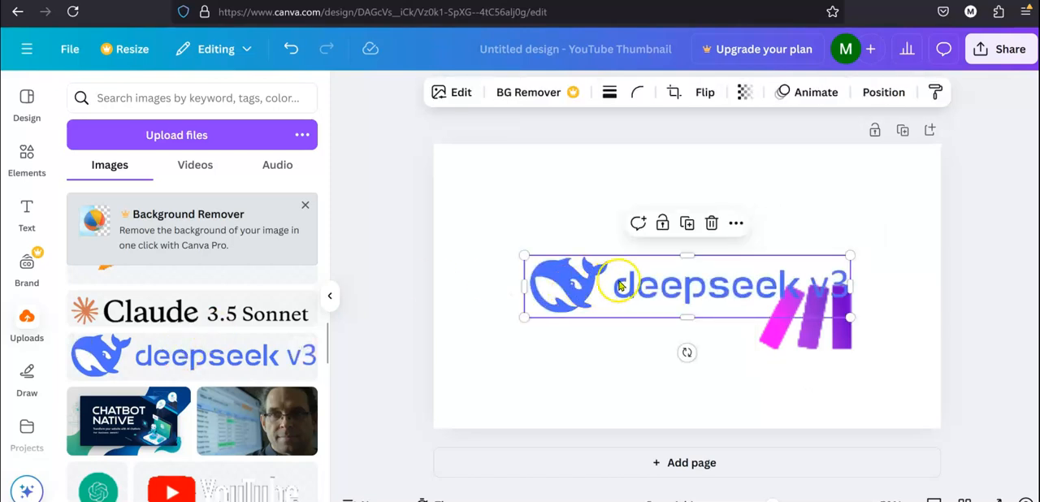
pyautogui.click(735, 225)
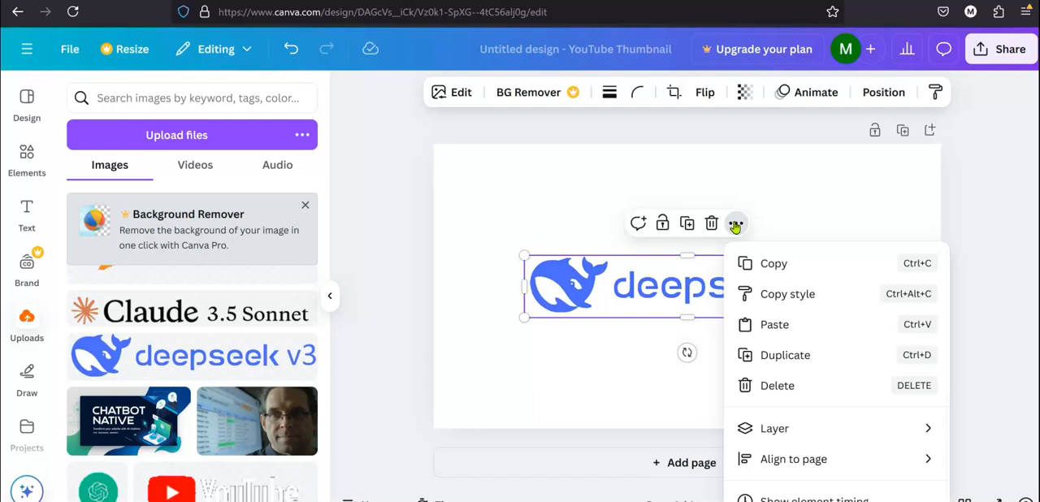
pyautogui.click(715, 225)
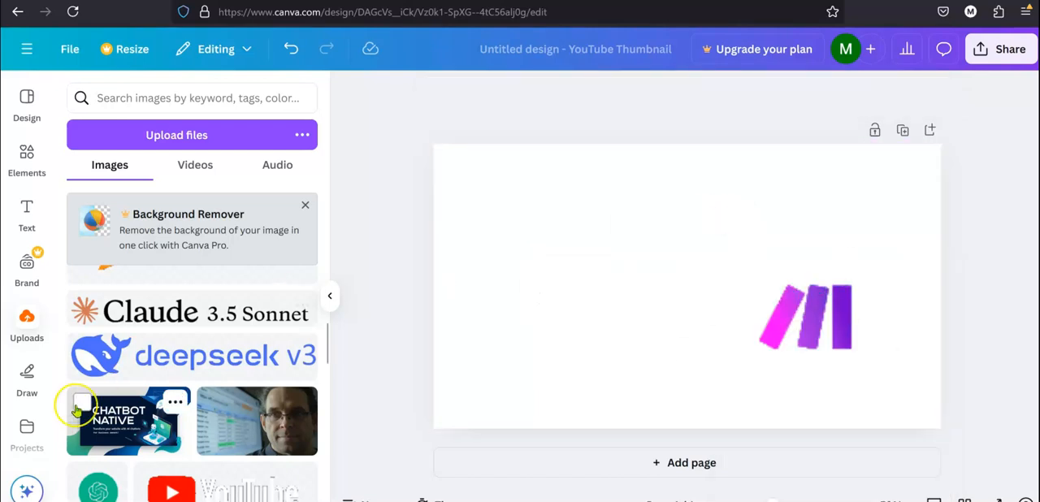
# Add the uploaded blue whale logo without lettering and place it on the left half of the canvas, level with the Make icon.
pyautogui.scroll(-2, 73, 410)
pyautogui.scroll(-6, 76, 412)
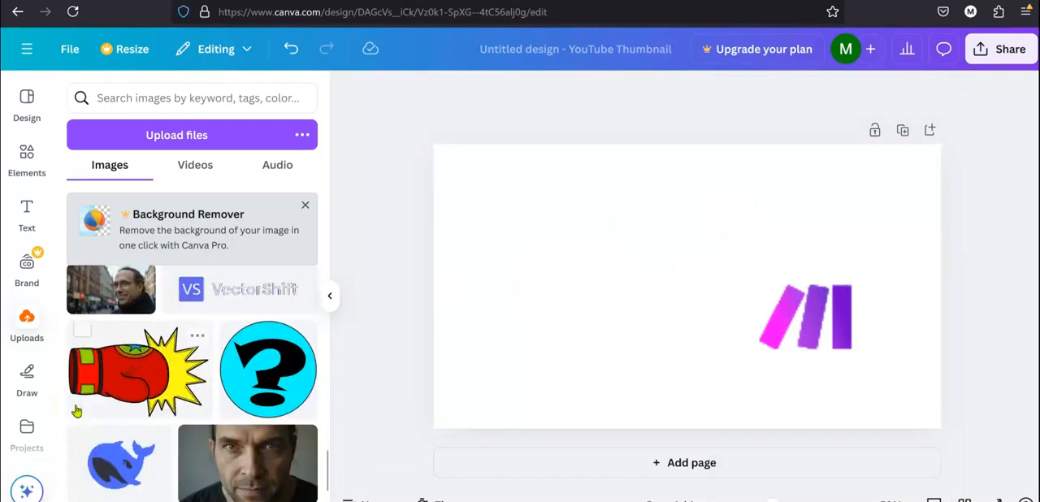
pyautogui.click(114, 394)
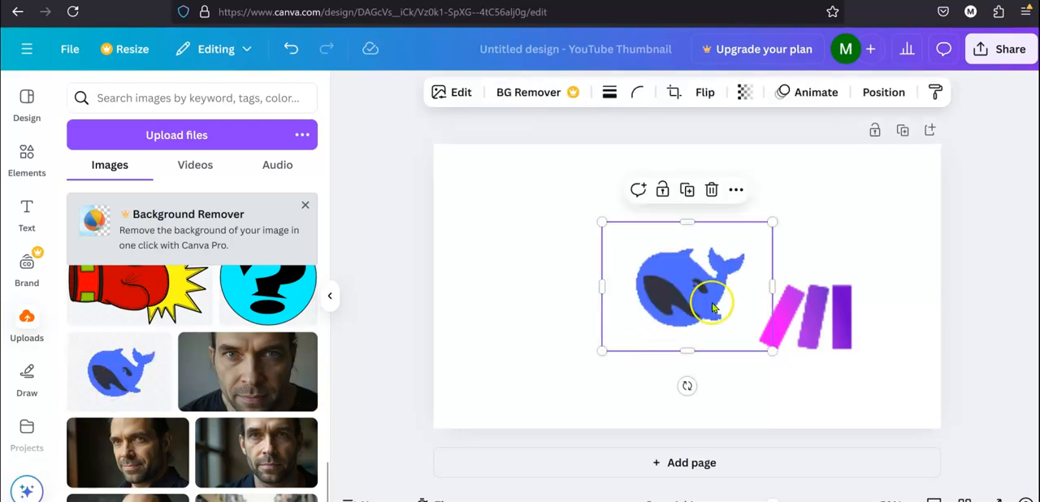
pyautogui.moveTo(745, 290); pyautogui.dragTo(634, 306)
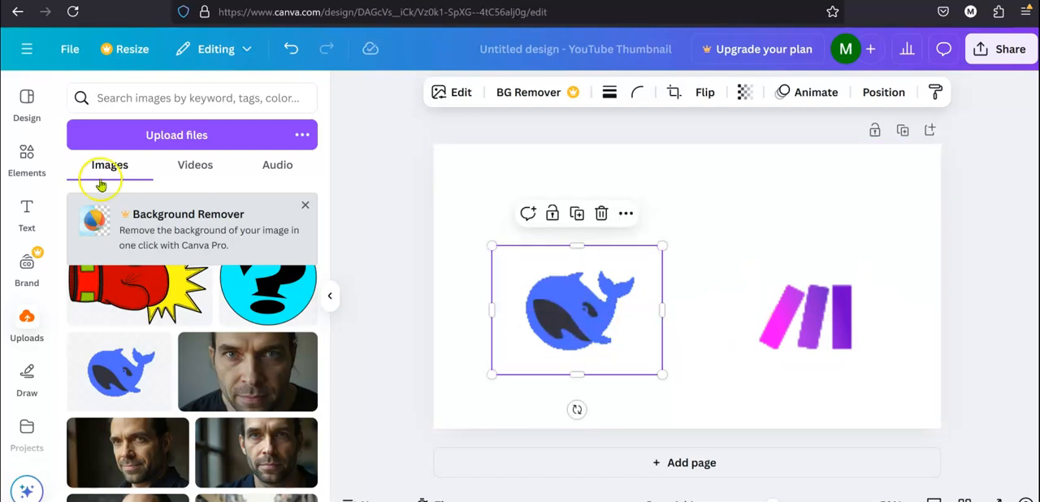
# Add a heading, replace its text with "+" and position it between the whale and Make logos.
pyautogui.click(26, 210)
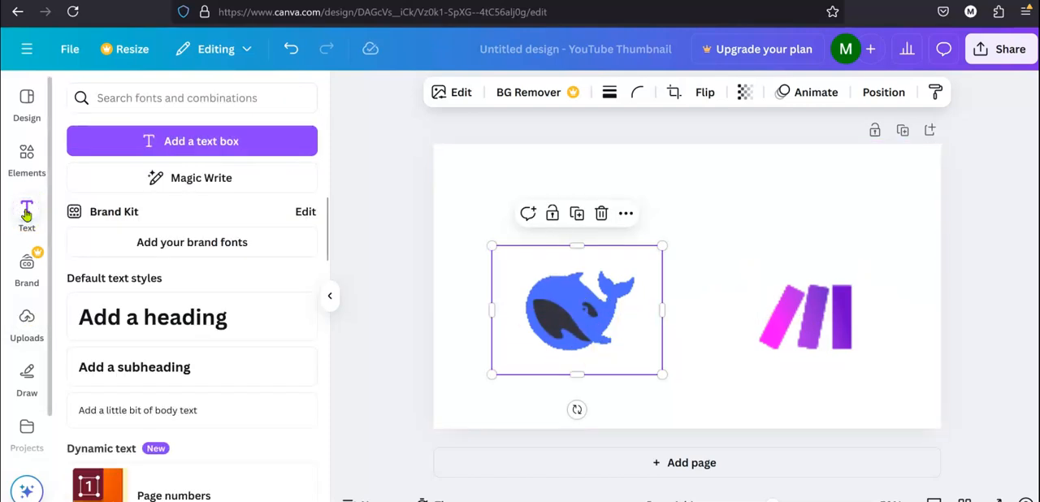
pyautogui.click(170, 315)
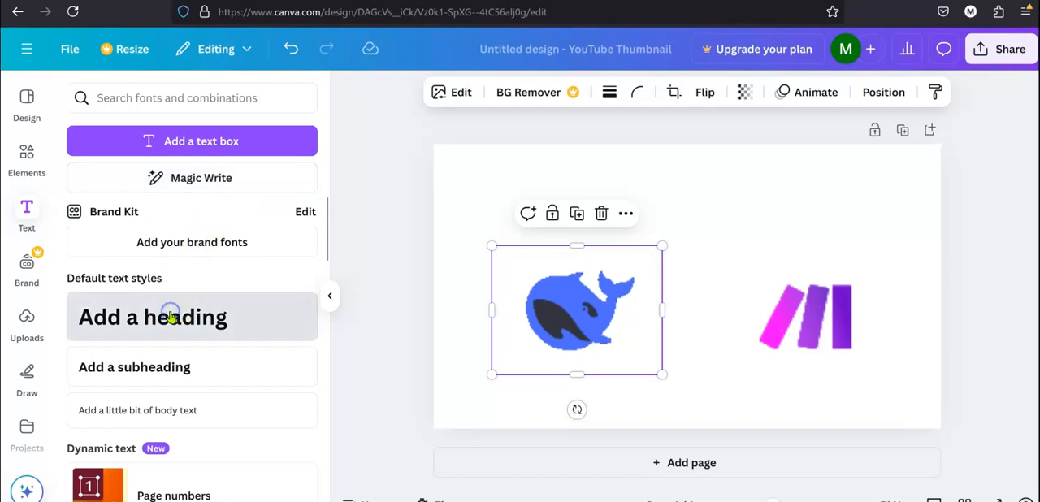
pyautogui.doubleClick(674, 276)
pyautogui.tripleClick(675, 276)
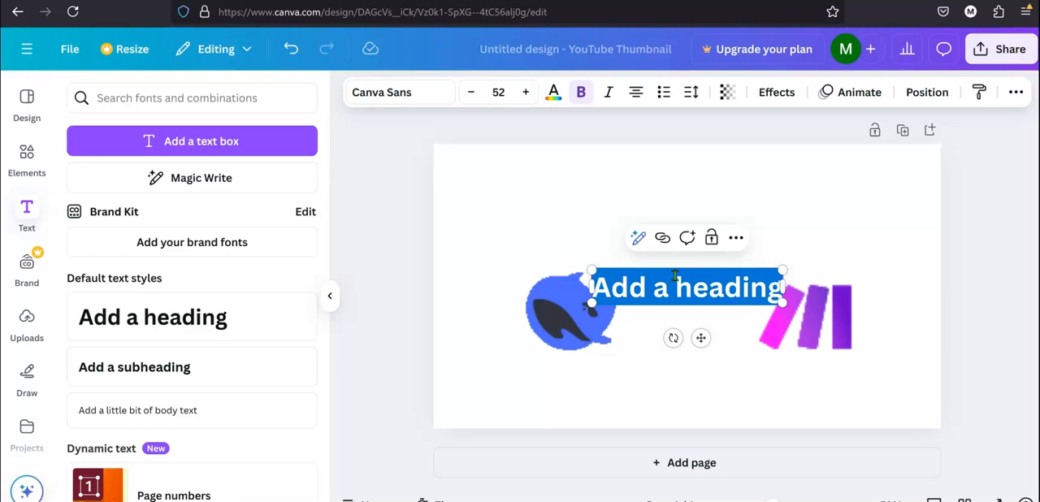
pyautogui.press('BackSpace')
pyautogui.click(699, 336)
pyautogui.moveTo(699, 336); pyautogui.dragTo(706, 358)
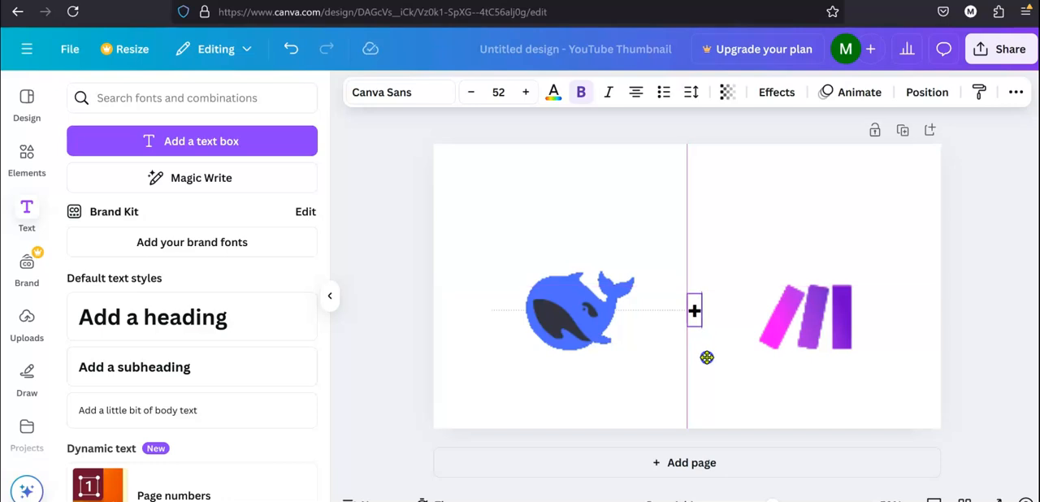
# Enlarge the "+" text to font size 91 and centre it between the whale and Make logos.
pyautogui.moveTo(707, 358); pyautogui.dragTo(708, 360)
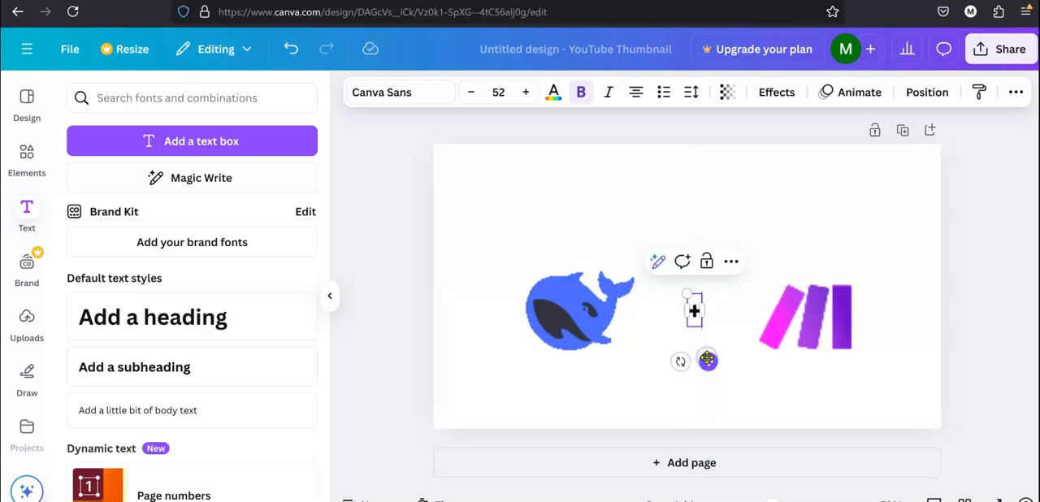
pyautogui.click(528, 91)
pyautogui.click(528, 91)
pyautogui.click(528, 91)
pyautogui.click(528, 92)
pyautogui.click(529, 92)
pyautogui.click(528, 92)
pyautogui.click(528, 92)
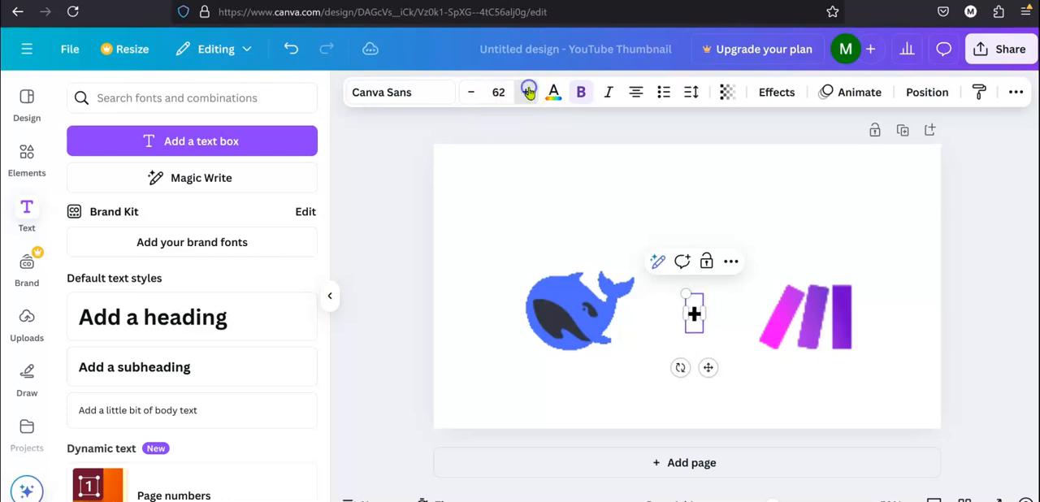
pyautogui.click(528, 92)
pyautogui.click(529, 92)
pyautogui.click(529, 91)
pyautogui.click(528, 92)
pyautogui.click(528, 92)
pyautogui.click(528, 92)
pyautogui.click(529, 92)
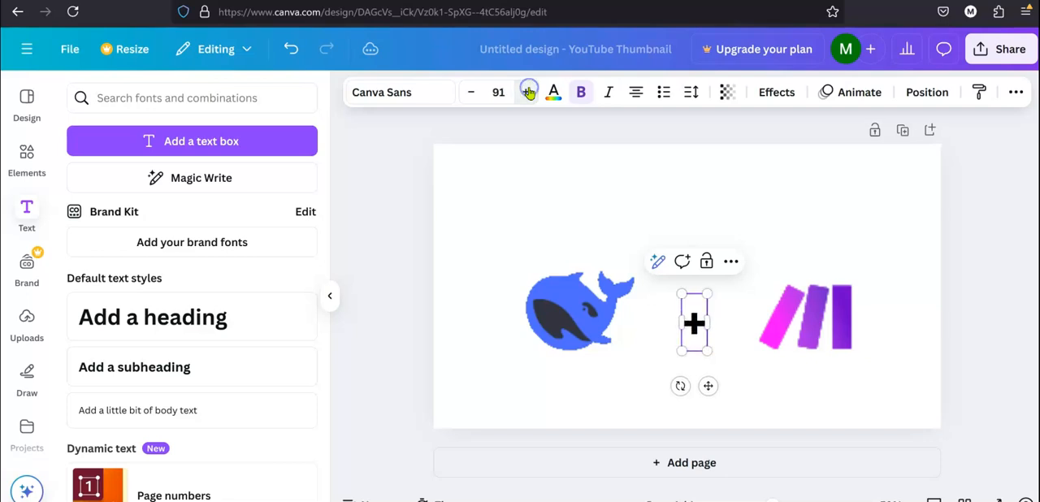
pyautogui.moveTo(707, 386); pyautogui.dragTo(700, 379)
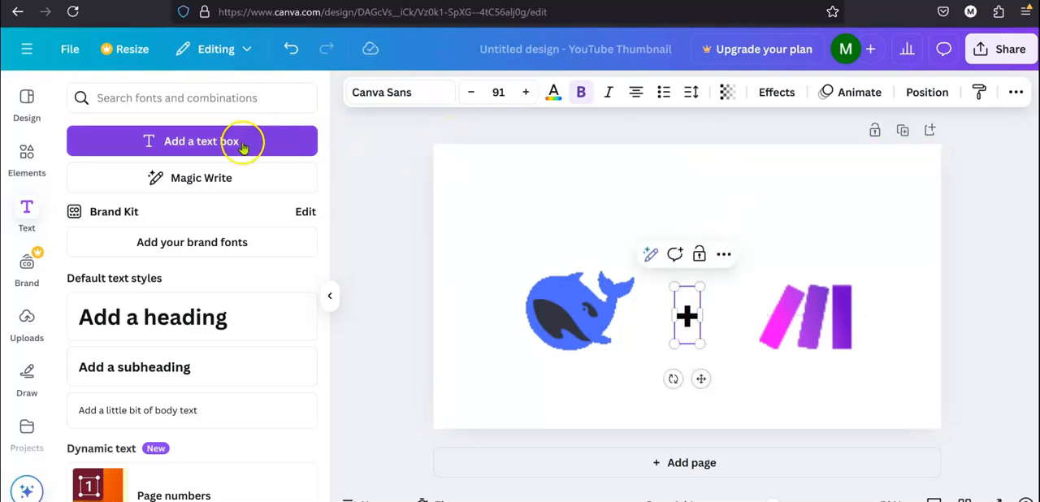
# Change the font of the "+" text to Gagalin.
pyautogui.click(443, 95)
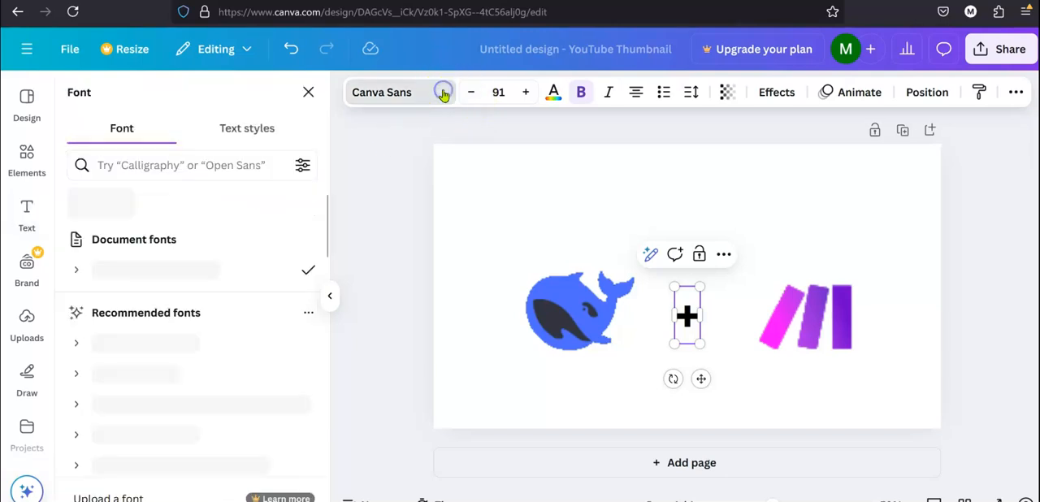
pyautogui.scroll(-5, 186, 367)
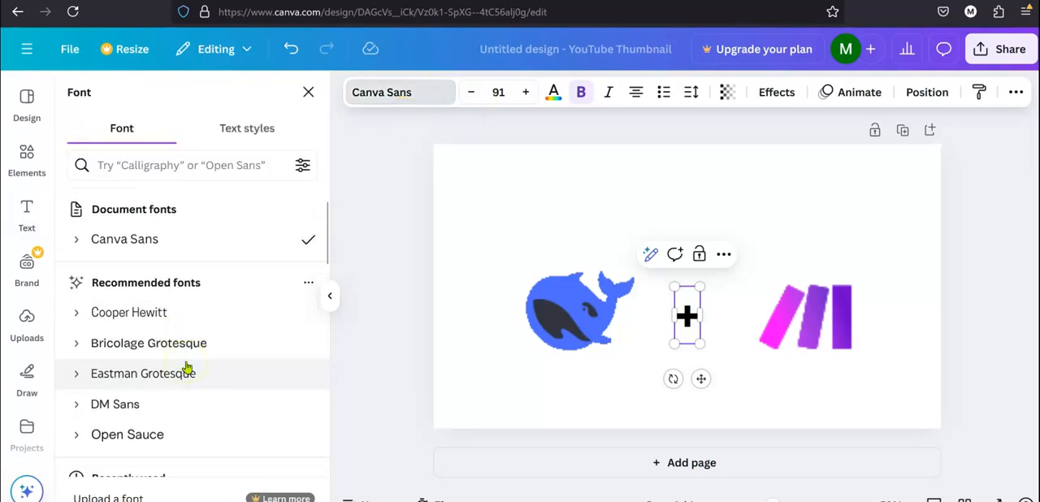
pyautogui.scroll(-1, 186, 367)
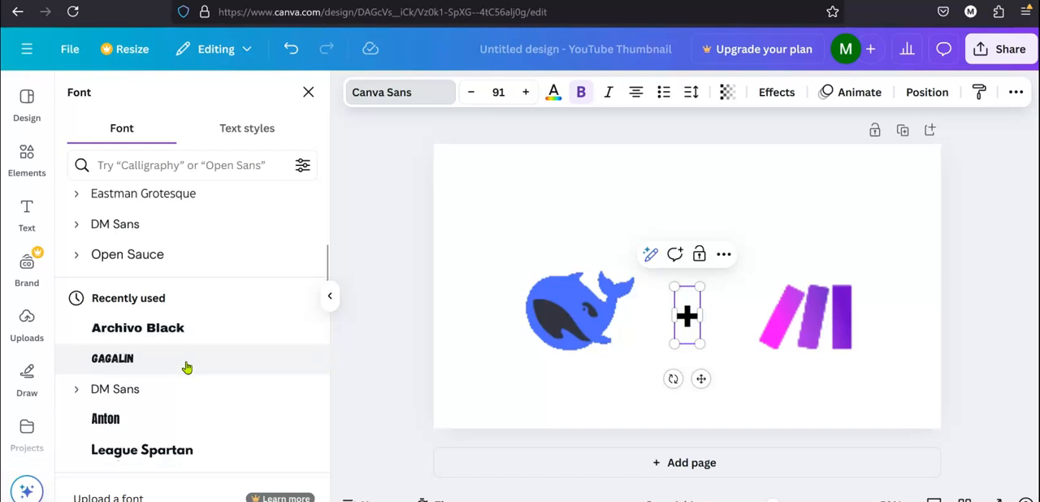
pyautogui.click(186, 367)
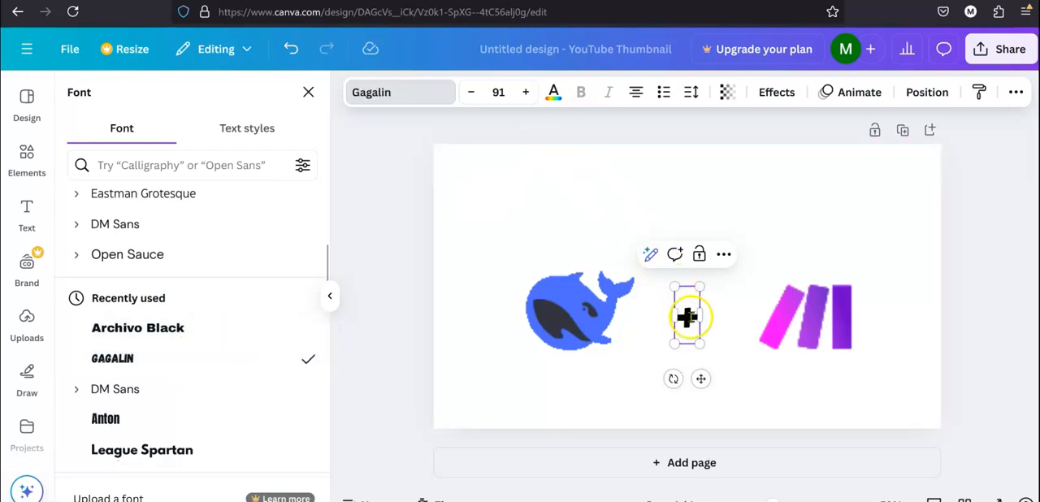
pyautogui.doubleClick(687, 316)
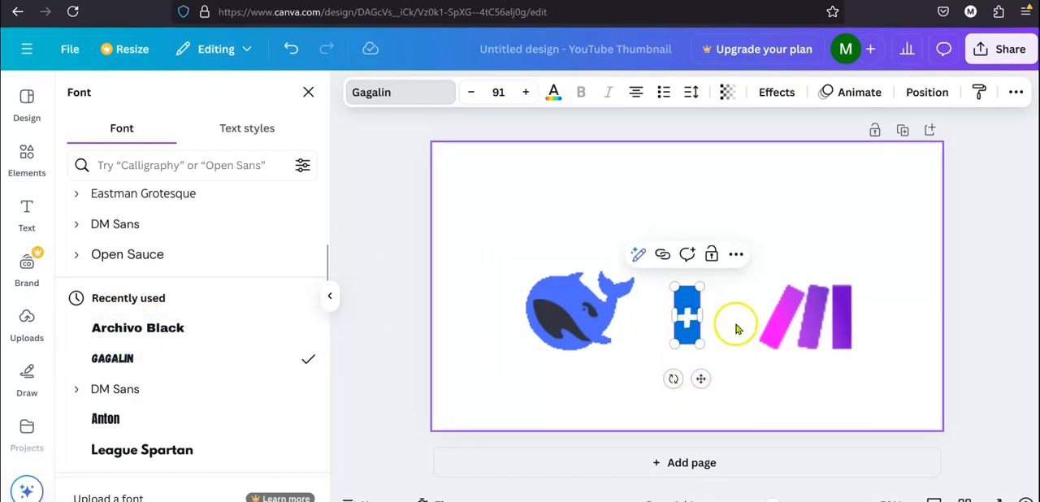
pyautogui.click(735, 327)
# Duplicate the "+" text, place the copy centred above the logos and replace its text with "GAME CHANGER".
pyautogui.click(688, 317)
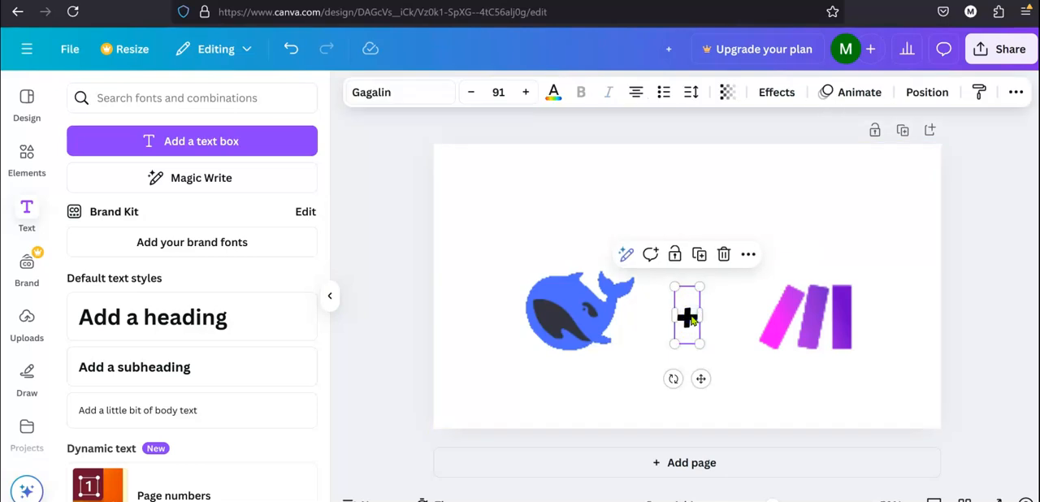
pyautogui.moveTo(687, 319); pyautogui.dragTo(690, 216)
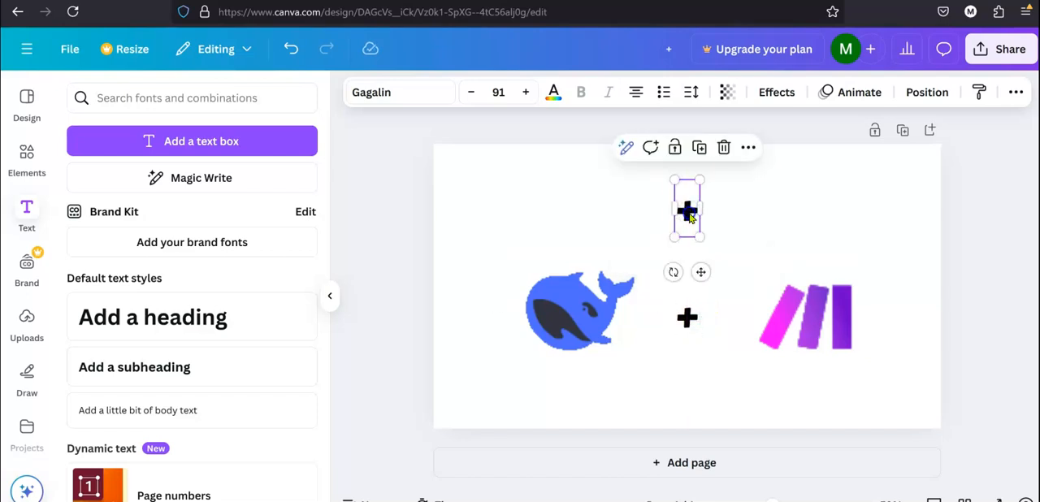
pyautogui.doubleClick(689, 214)
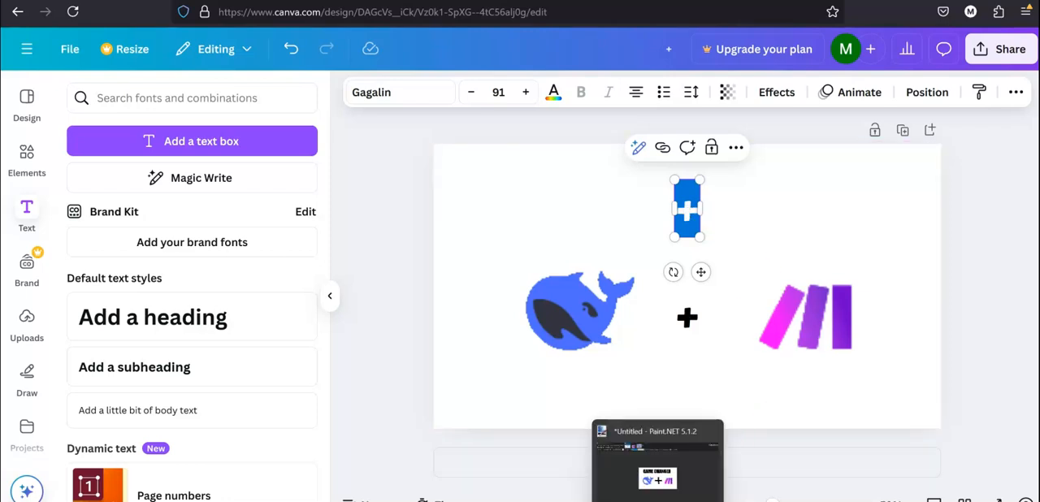
pyautogui.click(658, 501)
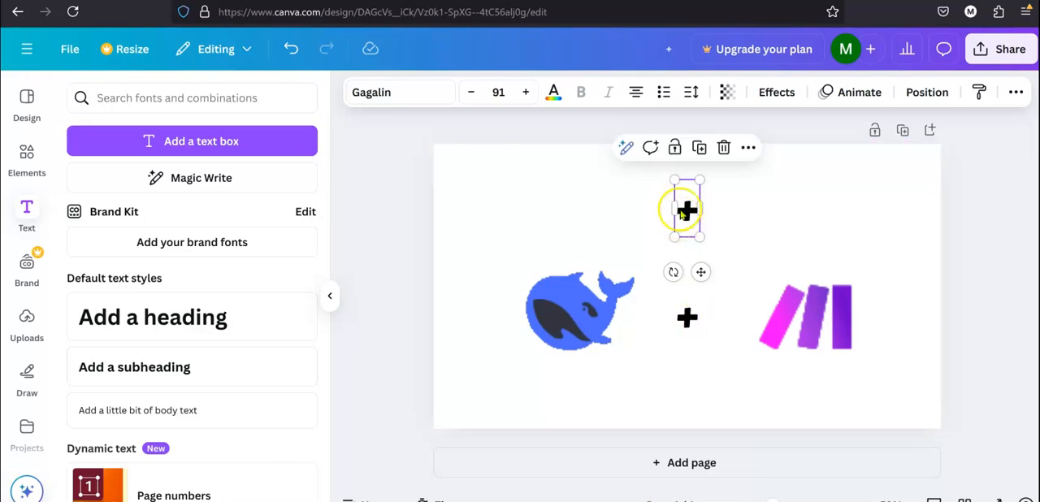
pyautogui.doubleClick(684, 211)
pyautogui.write('GAME CHANGER')
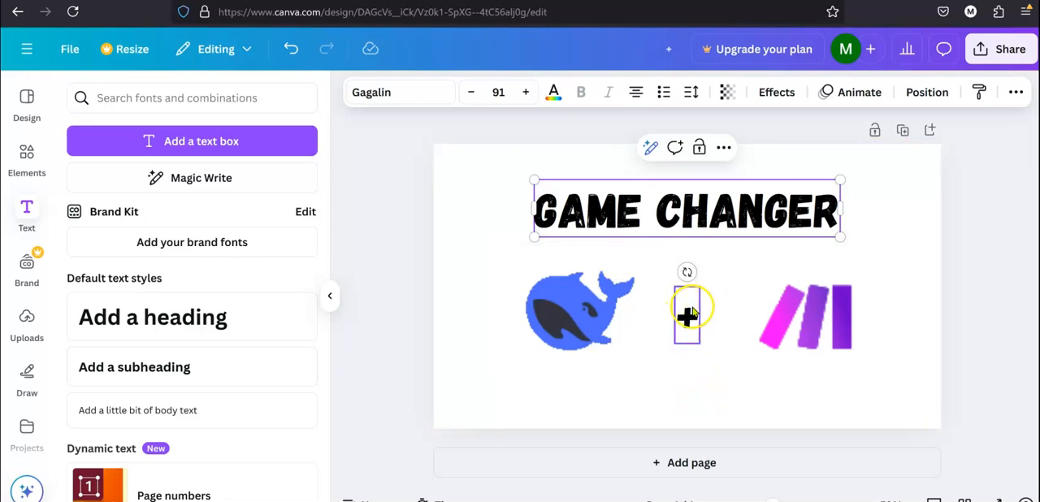
# Find a plus sign among the graphic elements and add the solid black one with rounded ends to the design.
pyautogui.click(28, 149)
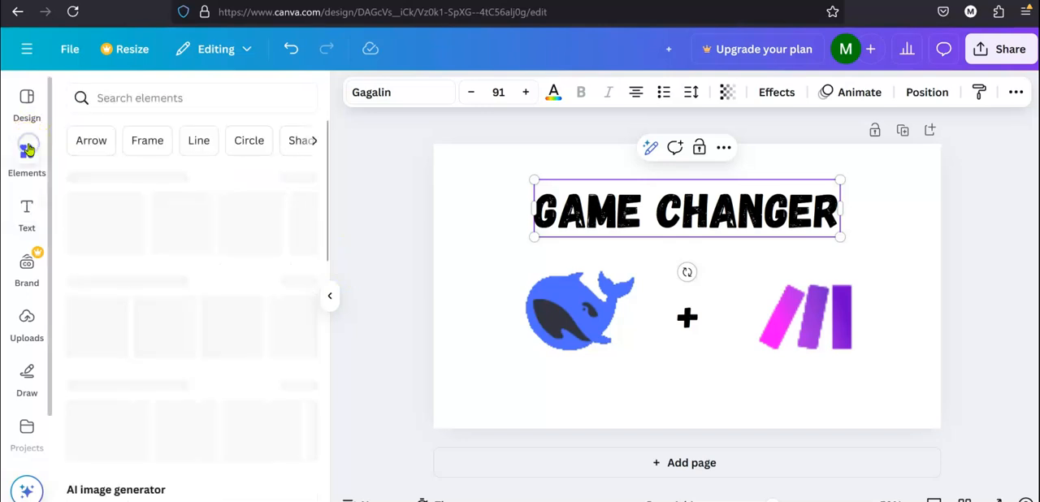
pyautogui.click(146, 100)
pyautogui.write('=')
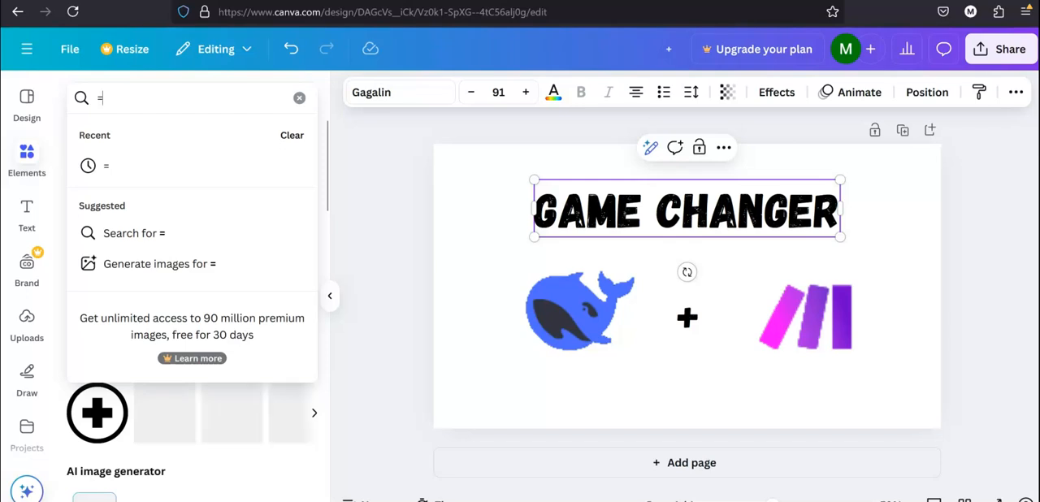
pyautogui.press('BackSpace')
pyautogui.write('+')
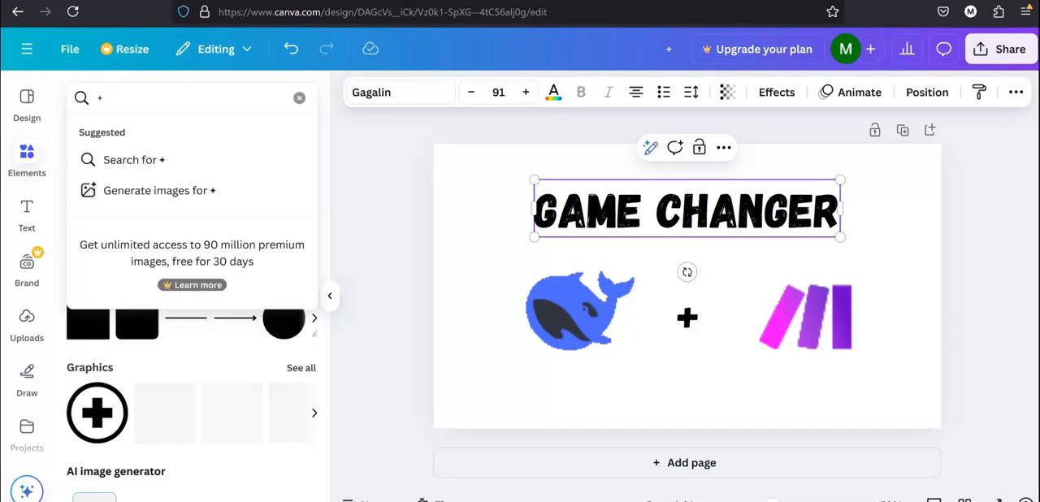
pyautogui.click(171, 358)
pyautogui.scroll(-1, 172, 359)
pyautogui.scroll(-1, 171, 362)
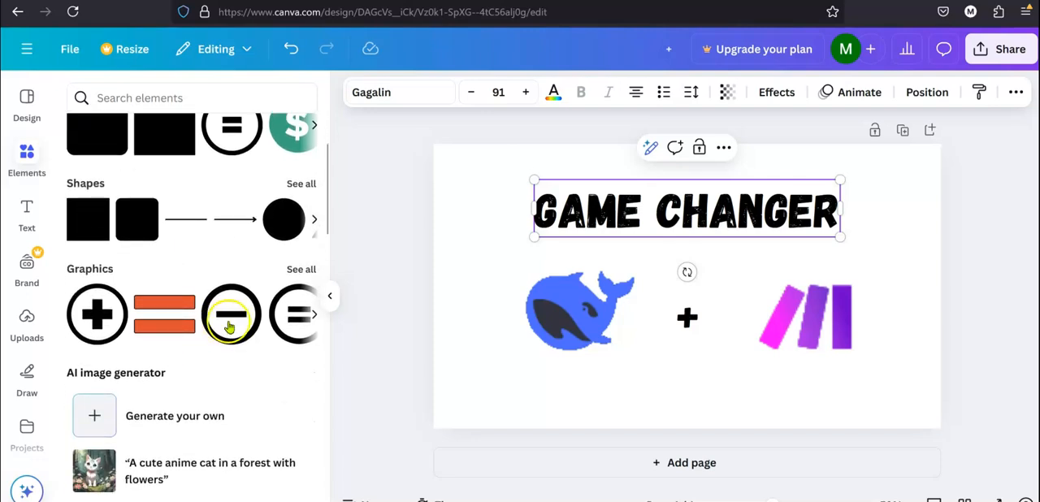
pyautogui.hscroll(10, 230, 327)
pyautogui.click(179, 321)
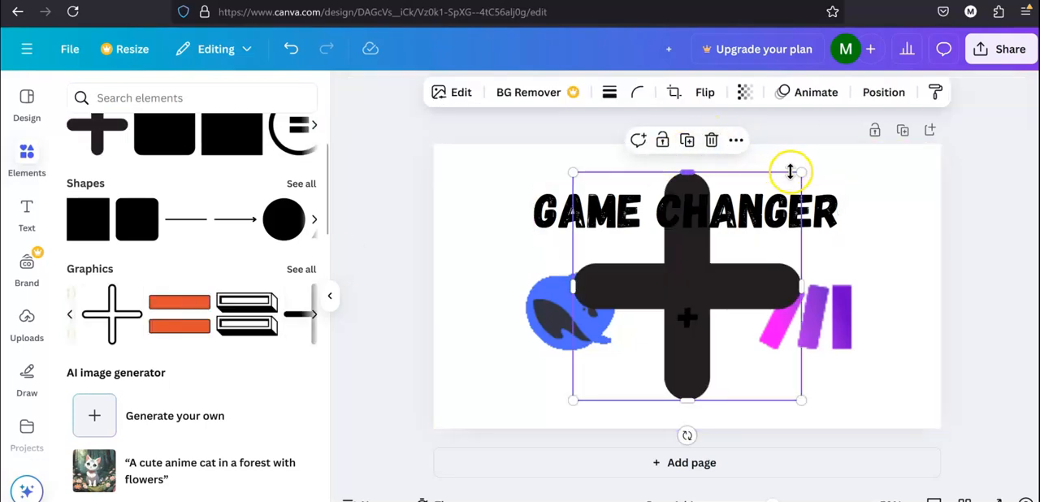
# Shrink the black plus graphic, centre it between the two logos, and shift the whale slightly left to make room.
pyautogui.moveTo(801, 177); pyautogui.dragTo(707, 318)
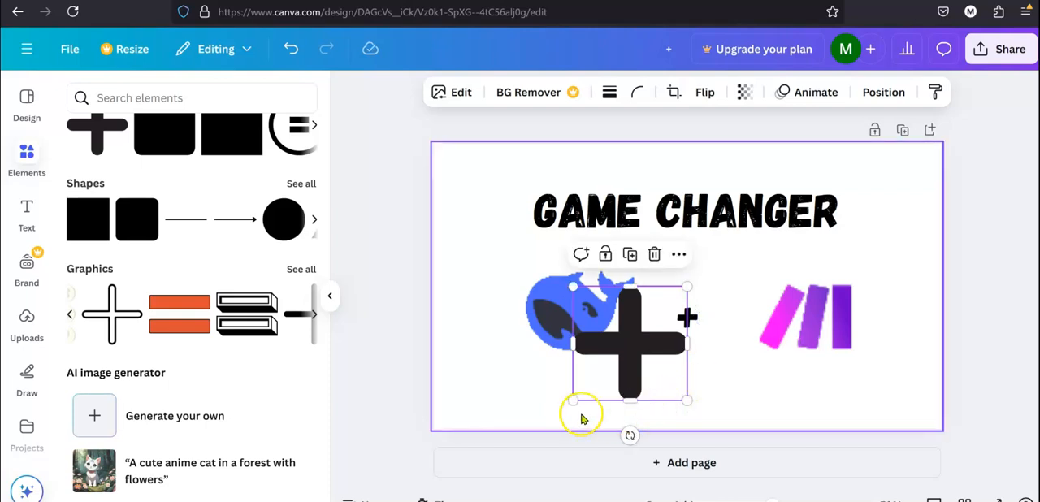
pyautogui.moveTo(574, 400); pyautogui.dragTo(599, 375)
pyautogui.moveTo(674, 358); pyautogui.dragTo(713, 341)
pyautogui.click(583, 325)
pyautogui.moveTo(583, 325); pyautogui.dragTo(576, 326)
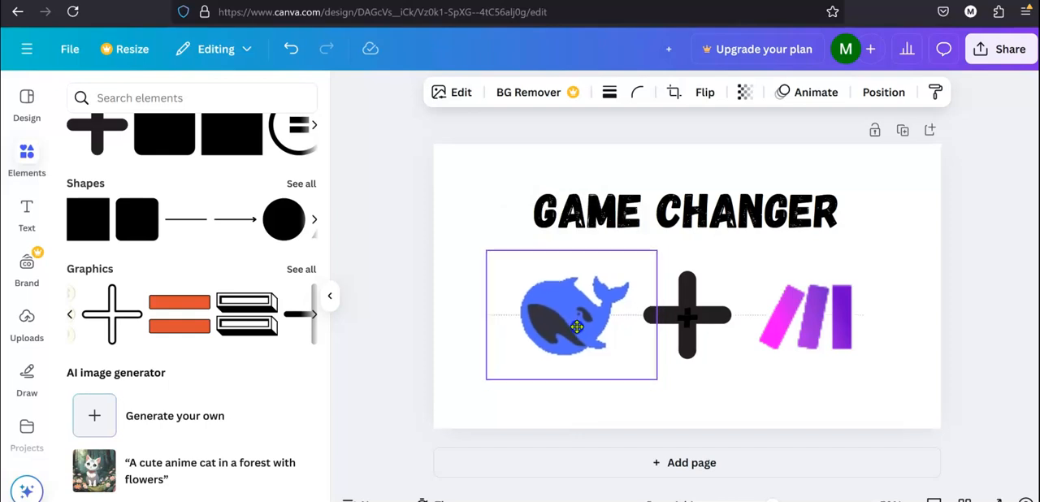
pyautogui.click(1008, 199)
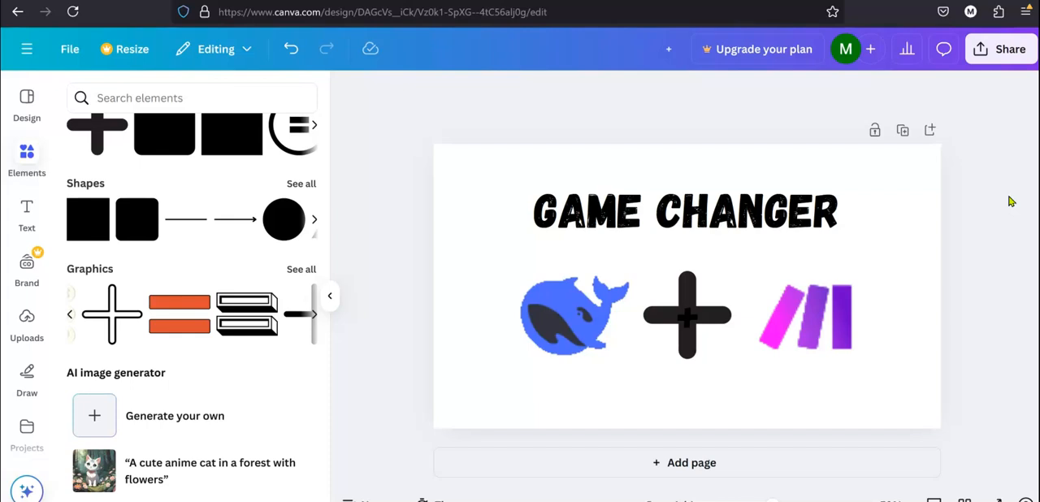
# Switch to the Spotter Labs Trend Spotter page to compare with the original "GAME CHANGER" thumbnail.
pyautogui.moveTo(685, 501)
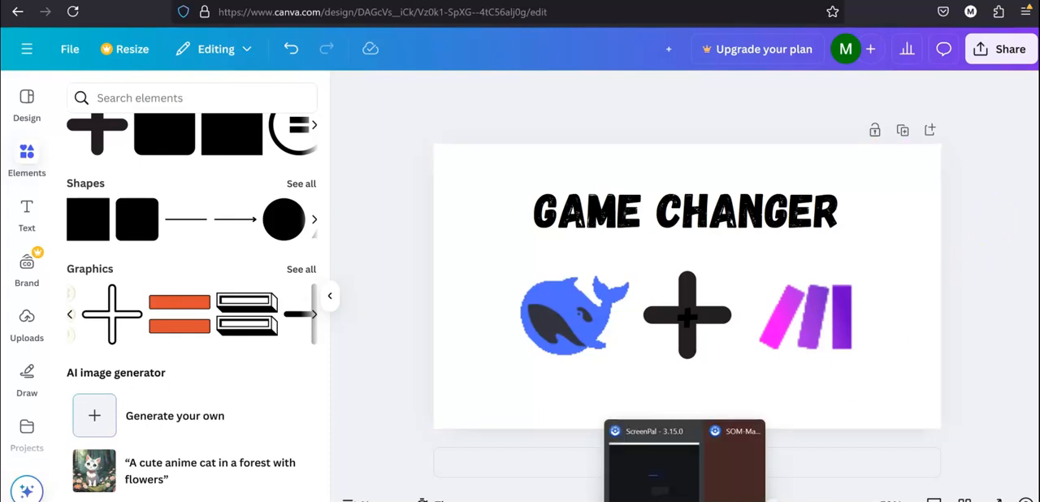
pyautogui.click(630, 501)
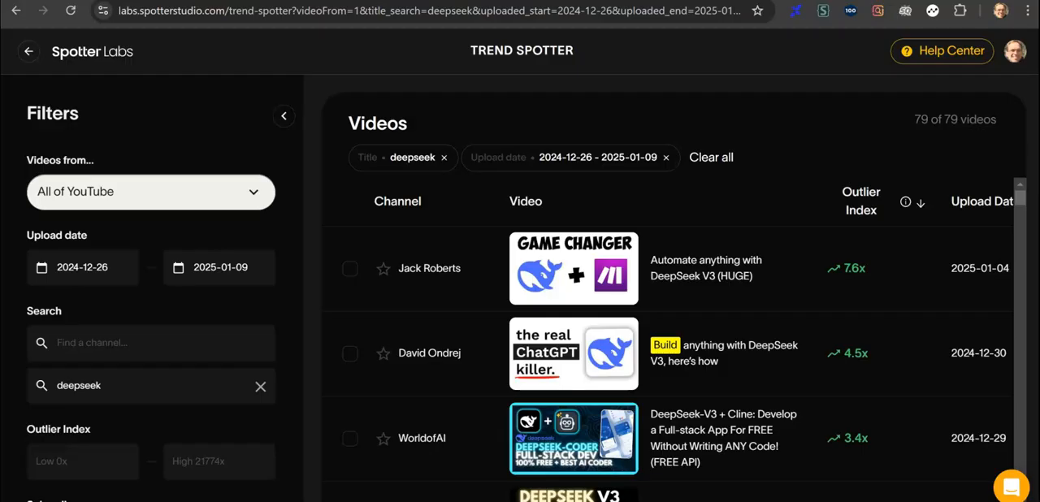